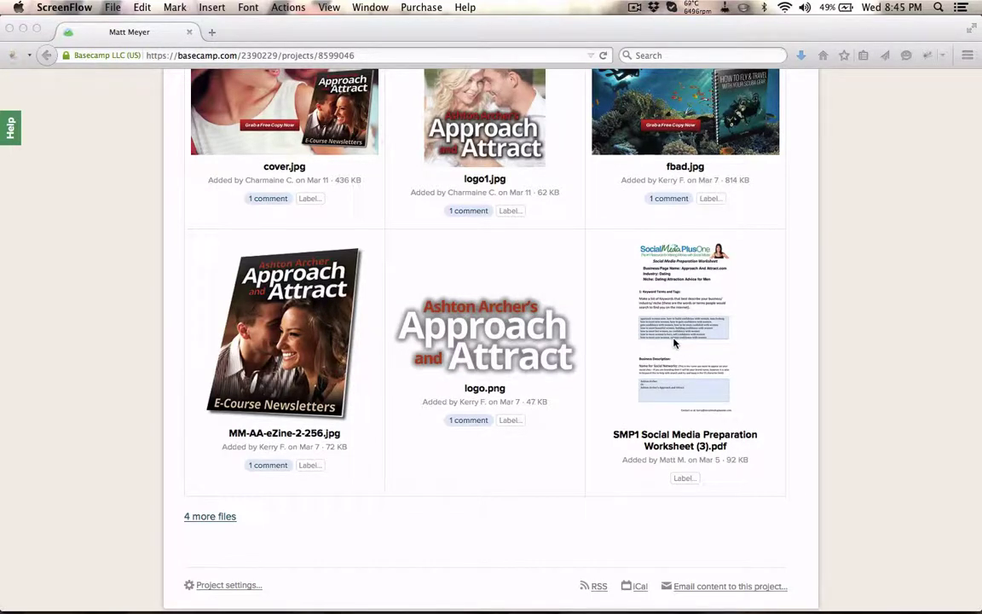
Download the 69 KB "SMP1 Social Media Preparation Worksheet (3).docx" added on Mar 5 from the project's full file list and open it in Word.
{"action": "left_click", "coordinate": [220, 520]}
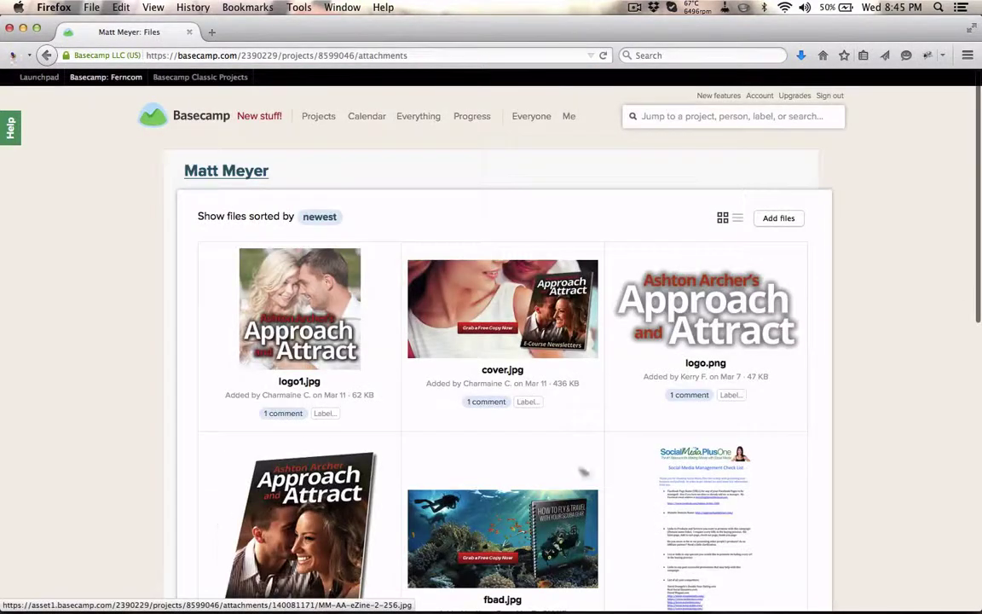
{"action": "scroll", "coordinate": [588, 474], "scroll_direction": "down", "scroll_amount": 5}
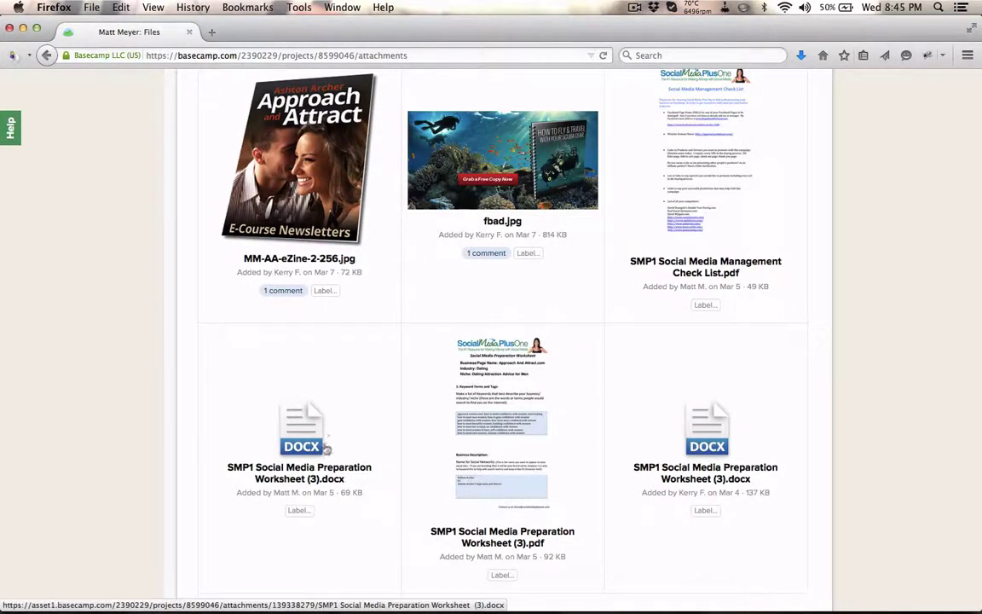
{"action": "left_click", "coordinate": [325, 449]}
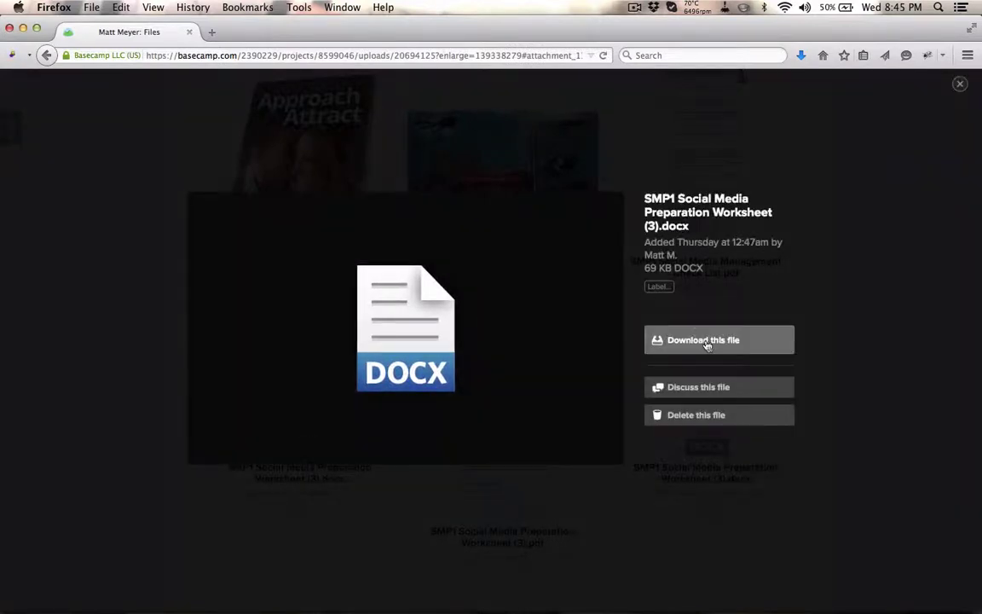
{"action": "left_click", "coordinate": [708, 341]}
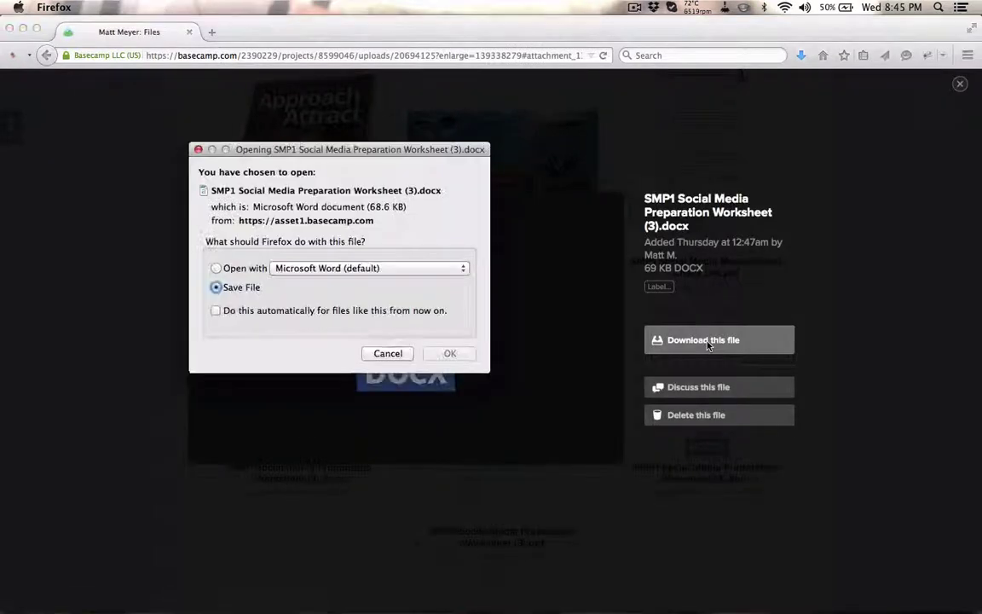
{"action": "left_click", "coordinate": [450, 354]}
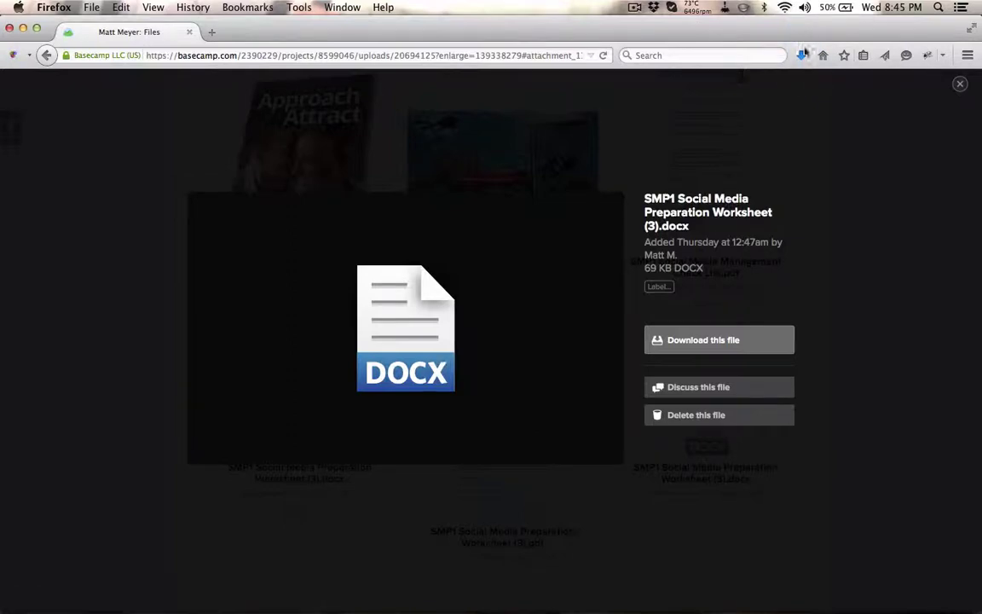
{"action": "left_click", "coordinate": [802, 54]}
{"action": "left_click", "coordinate": [657, 95]}
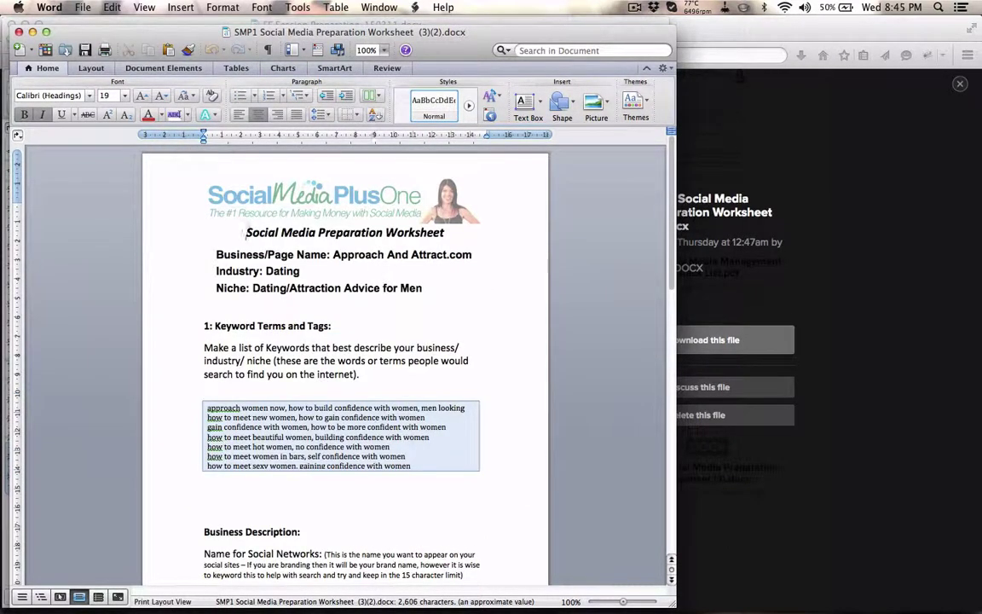
Switch back to Firefox and open facebook.com in a new tab.
{"action": "left_click", "coordinate": [806, 28]}
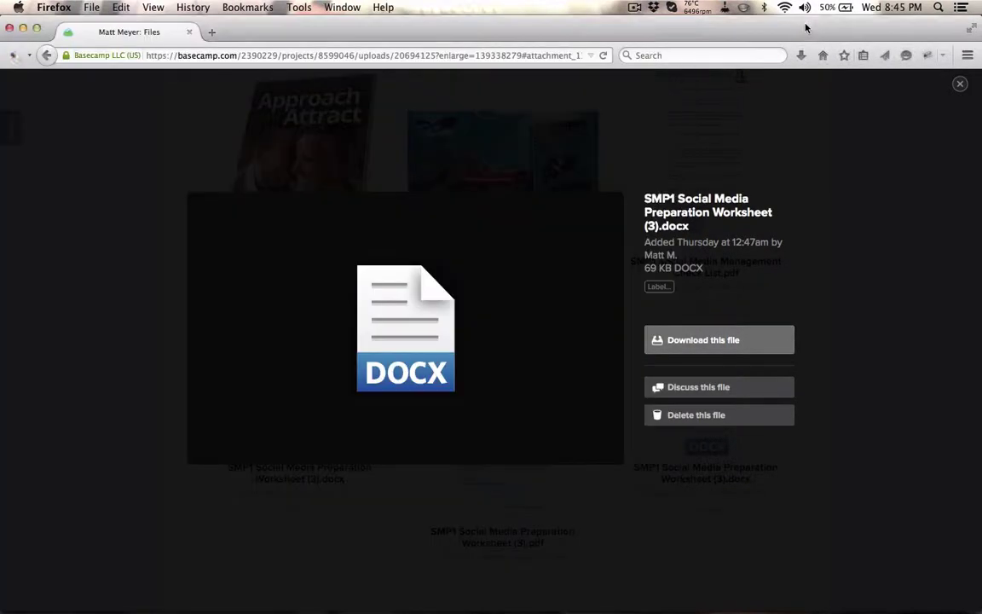
{"action": "left_click", "coordinate": [212, 34]}
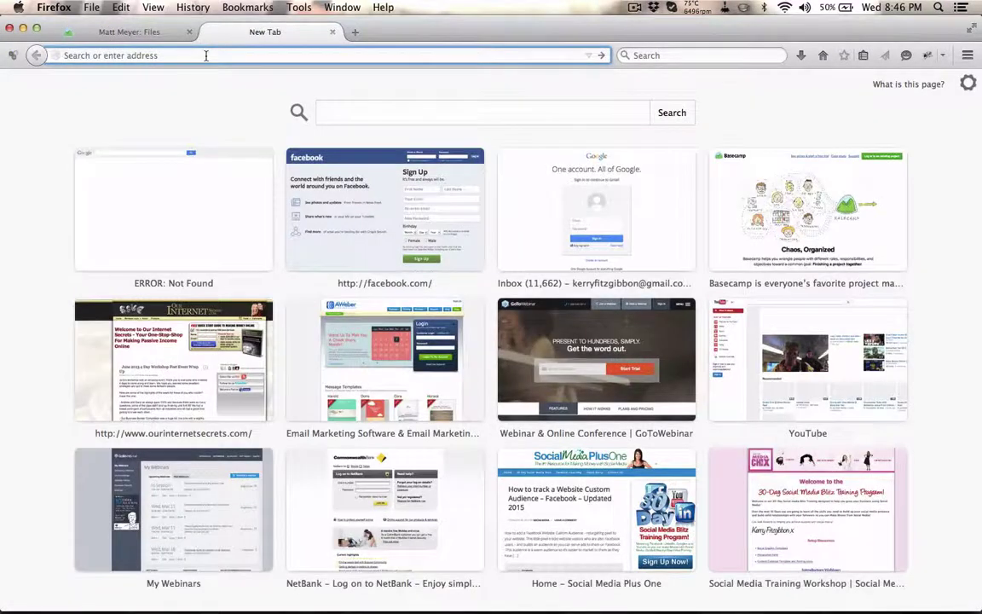
{"action": "type", "text": "facebook.com/"}
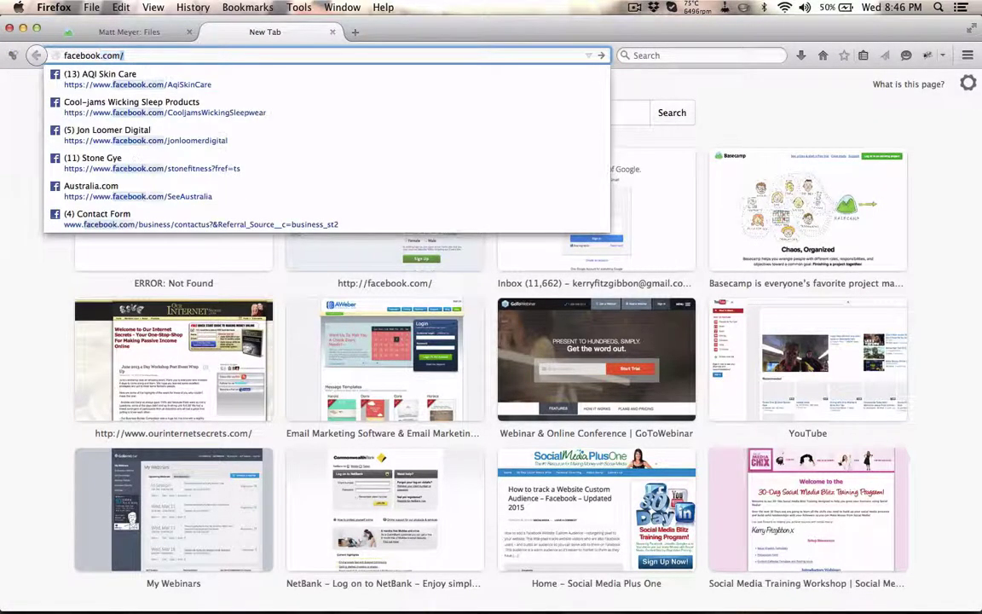
{"action": "key", "text": "Return"}
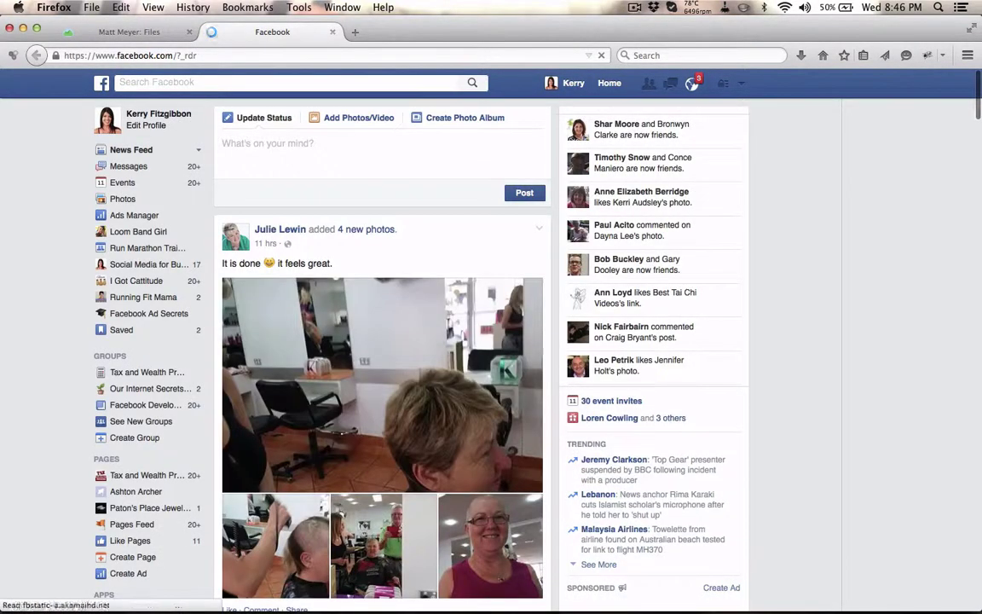
Start creating a new Facebook Page from the account options.
{"action": "scroll", "coordinate": [184, 277], "scroll_direction": "down", "scroll_amount": 2}
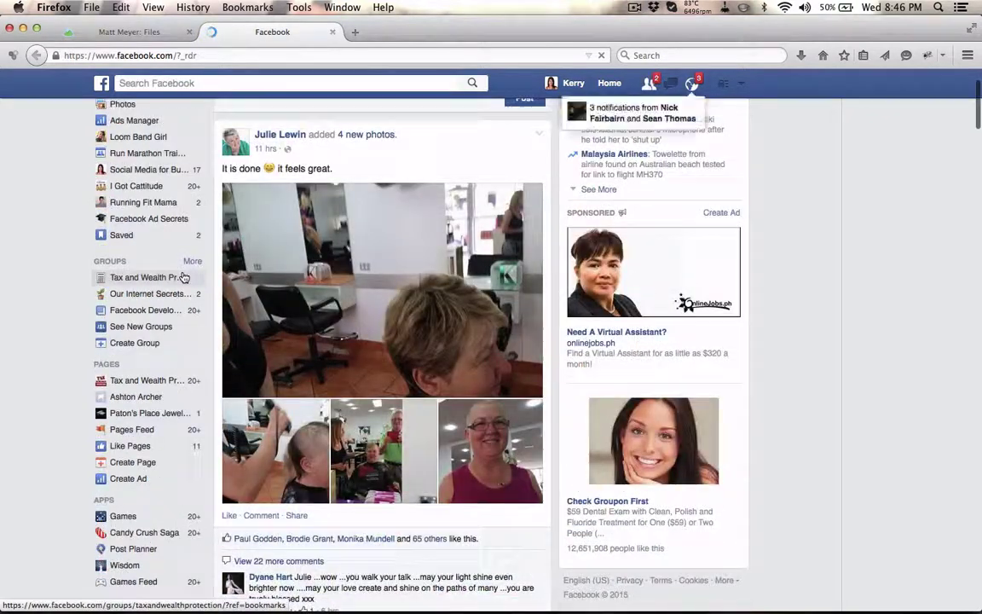
{"action": "scroll", "coordinate": [183, 277], "scroll_direction": "up", "scroll_amount": 2}
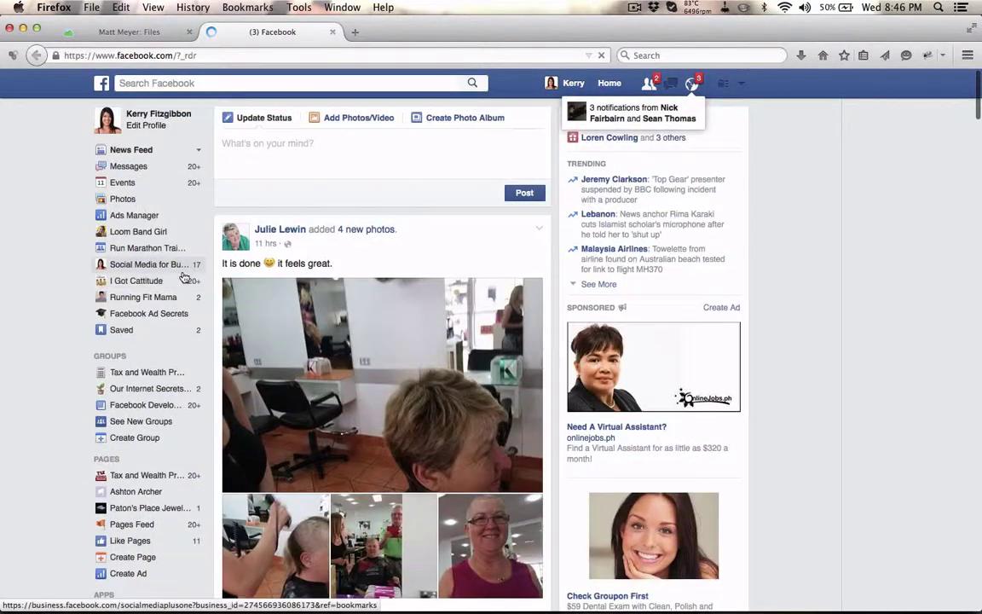
{"action": "left_click", "coordinate": [742, 89]}
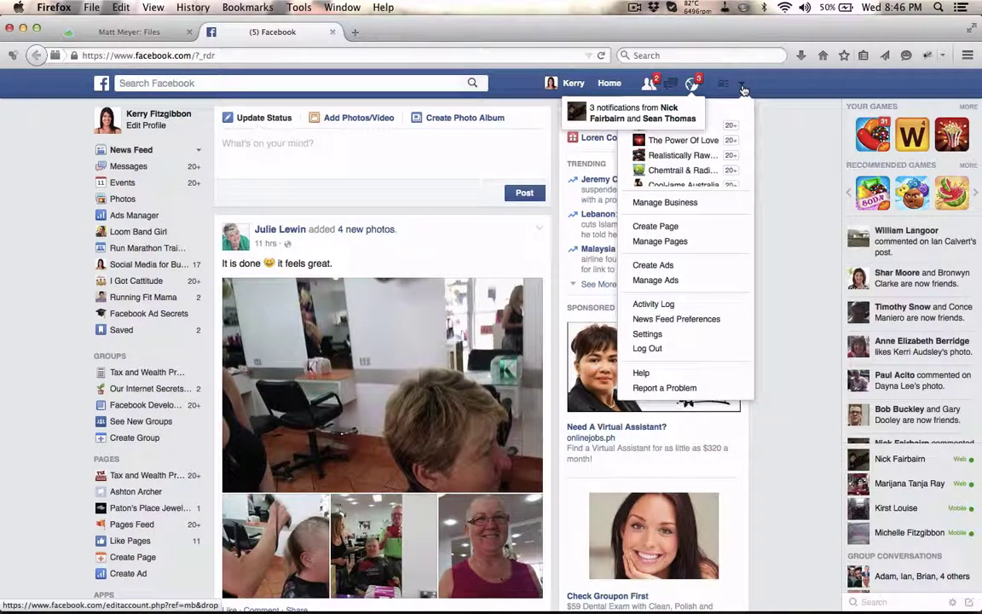
{"action": "left_click", "coordinate": [670, 227]}
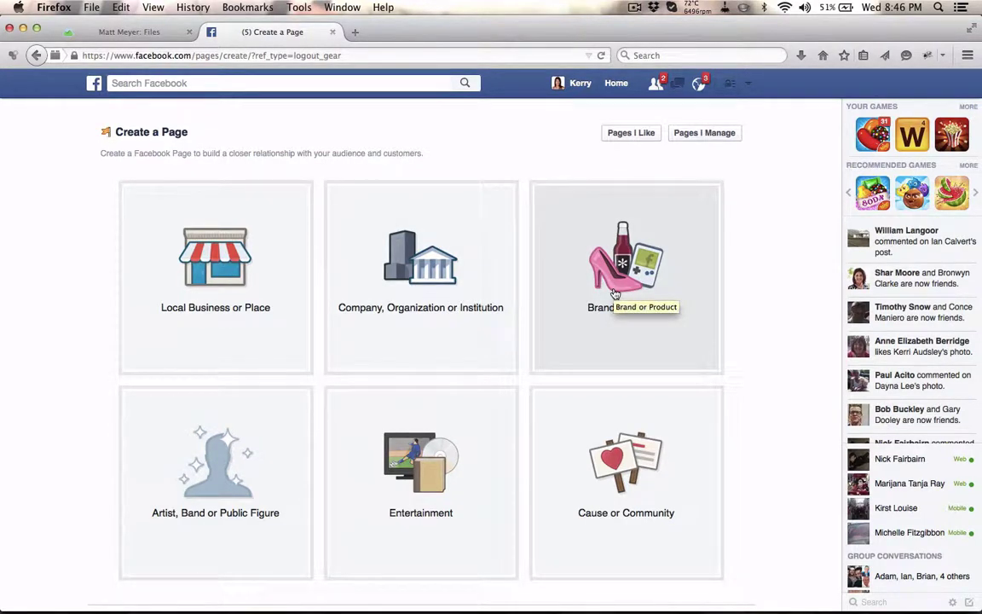
Check the business details in the Word worksheet, and return to Firefox to review the categories offered for a Brand or Product page.
{"action": "key", "text": "super+Tab"}
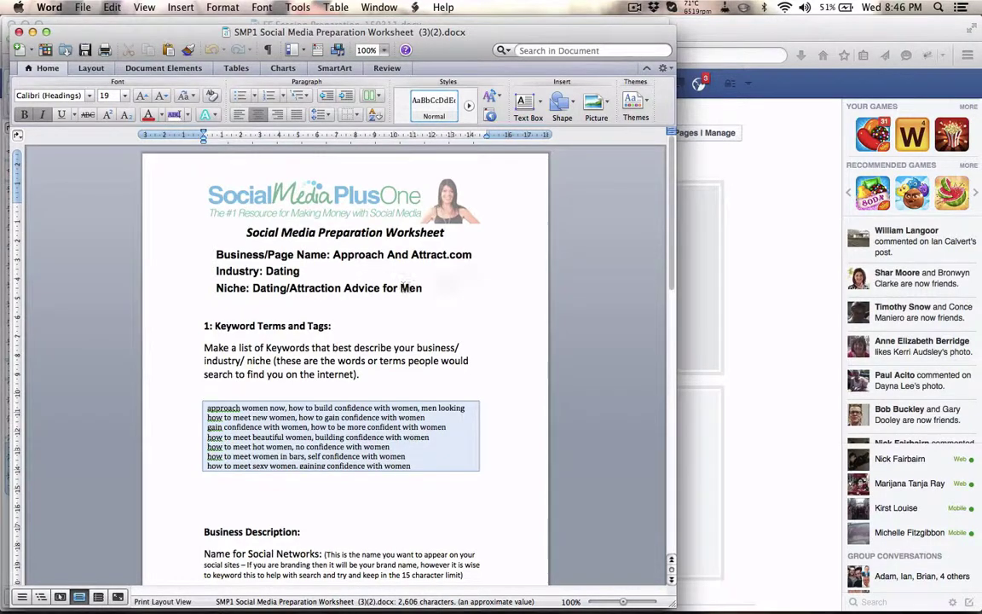
{"action": "left_click", "coordinate": [756, 302]}
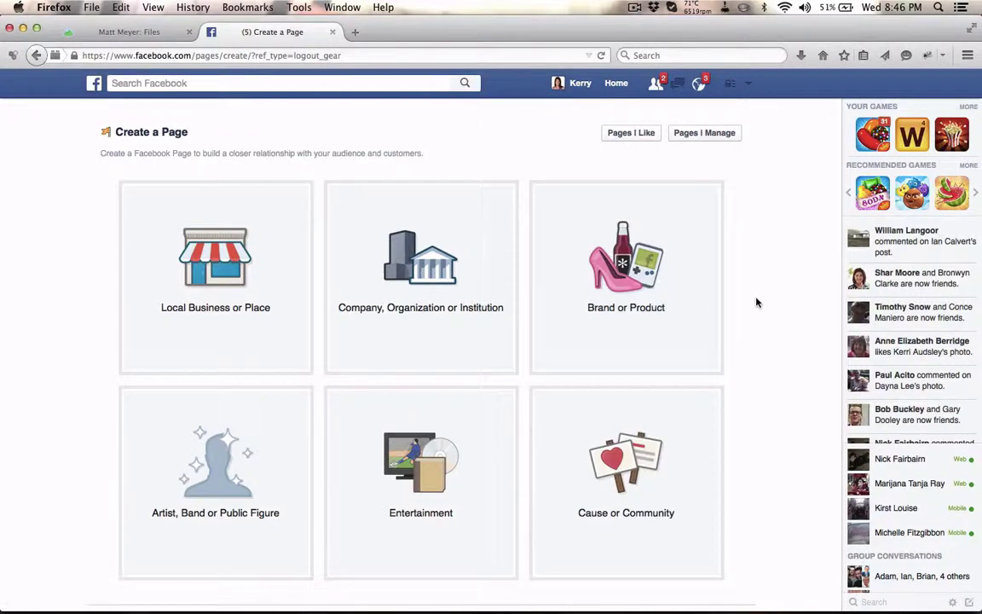
{"action": "left_click", "coordinate": [616, 278]}
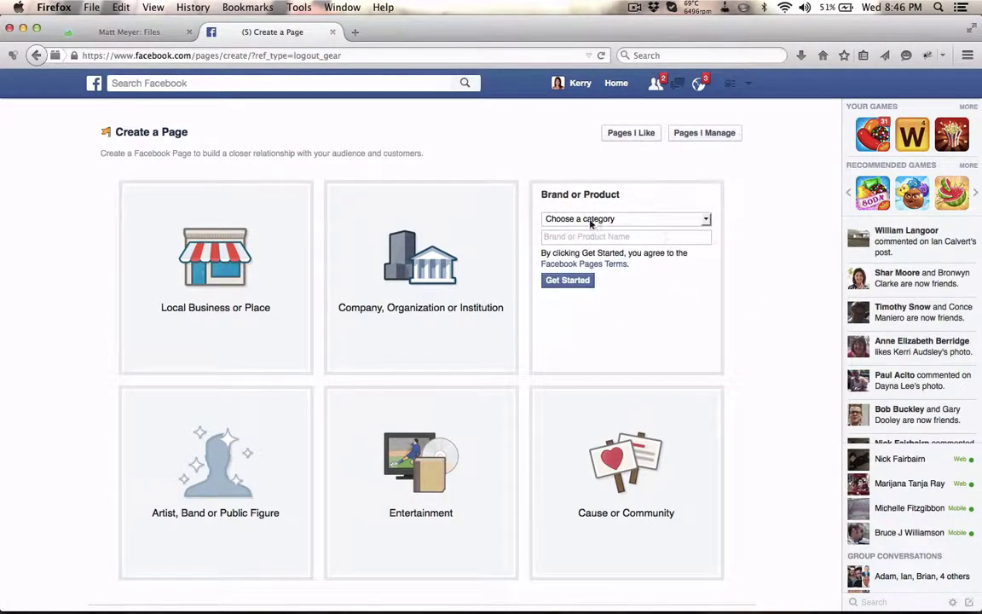
{"action": "left_click", "coordinate": [706, 220]}
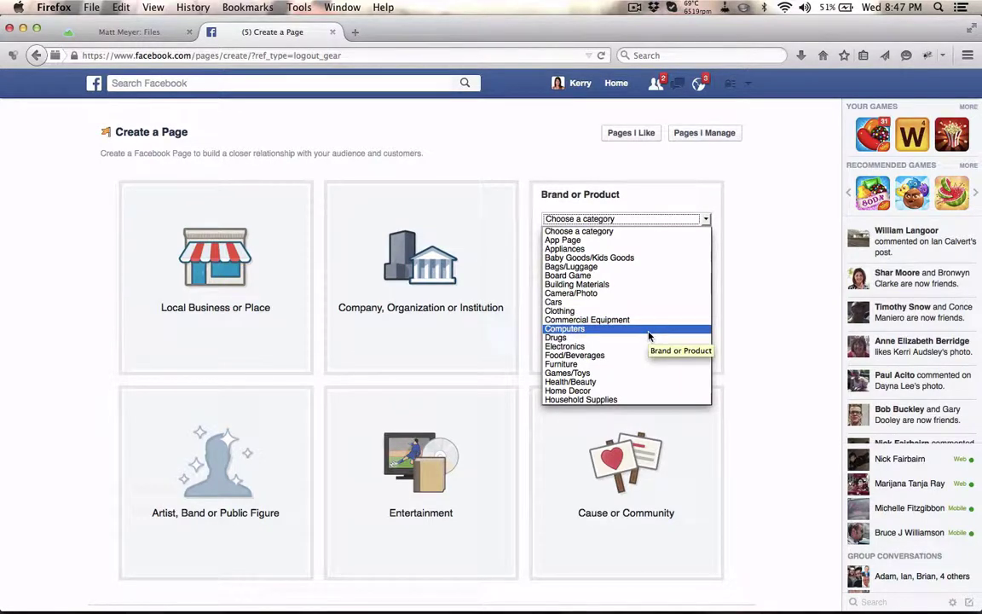
{"action": "scroll", "coordinate": [648, 338], "scroll_direction": "down", "scroll_amount": 1}
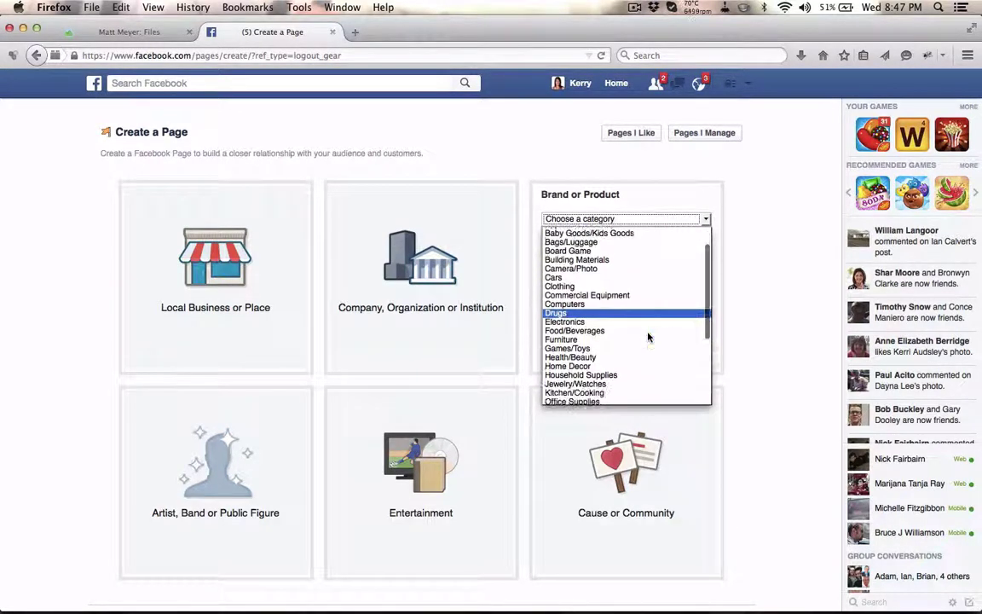
{"action": "scroll", "coordinate": [648, 337], "scroll_direction": "down", "scroll_amount": 3}
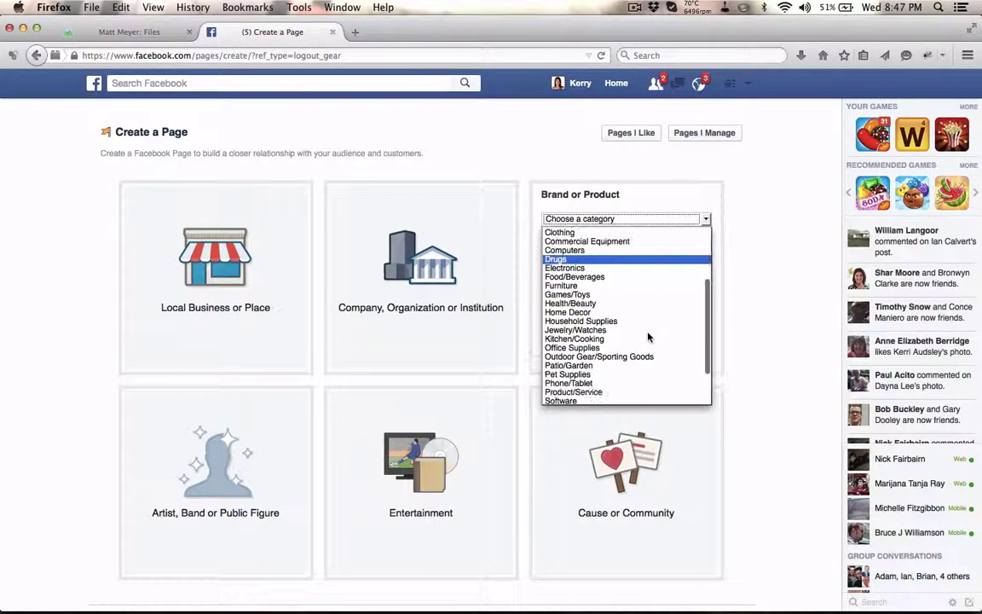
{"action": "scroll", "coordinate": [648, 338], "scroll_direction": "down", "scroll_amount": 2}
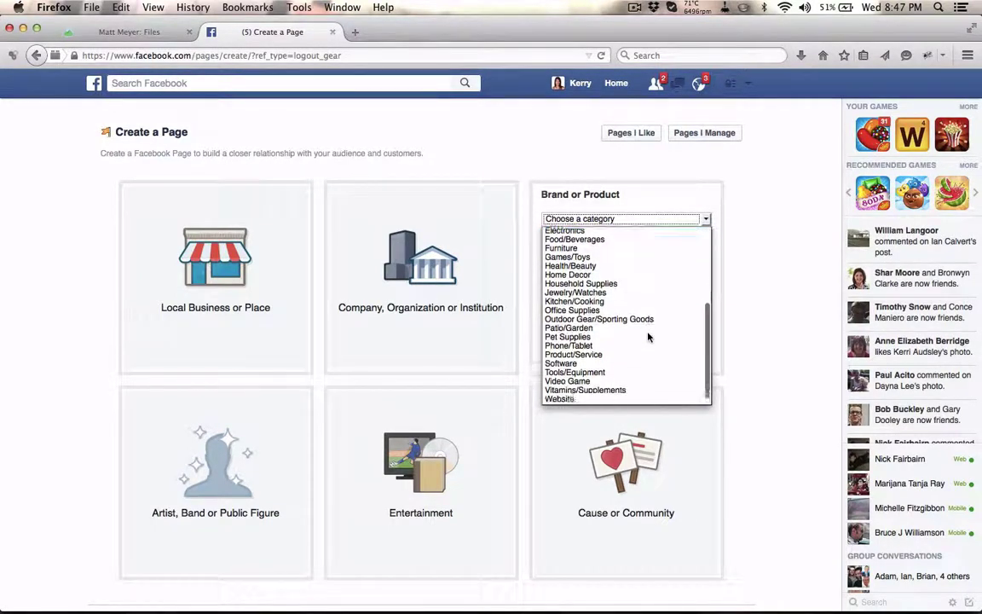
{"action": "scroll", "coordinate": [648, 337], "scroll_direction": "down", "scroll_amount": 1}
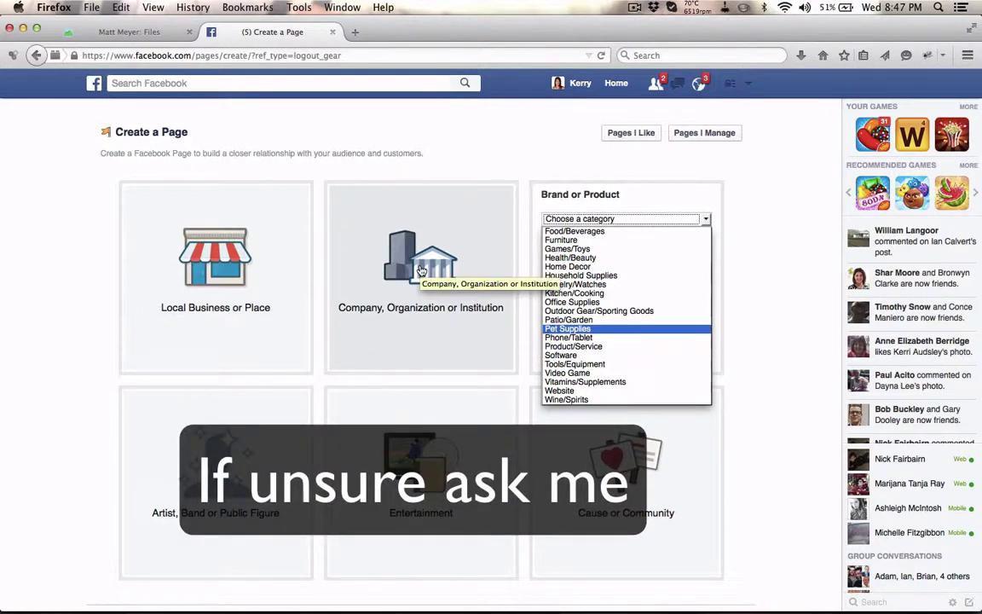
{"action": "key", "text": "Escape"}
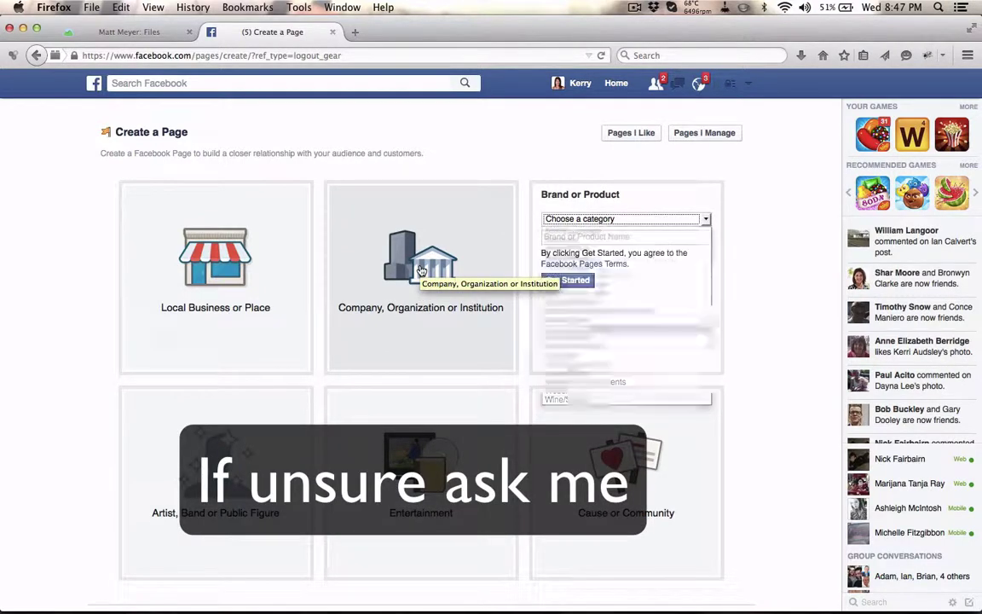
Review the categories offered for a Company, Organization or Institution page without choosing one.
{"action": "left_click", "coordinate": [419, 271]}
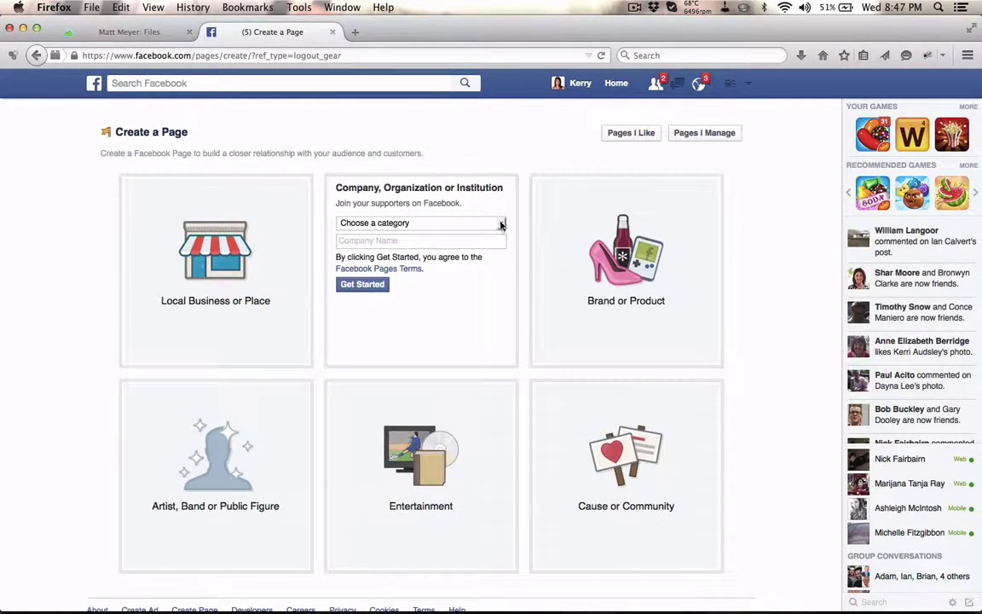
{"action": "left_click", "coordinate": [502, 224]}
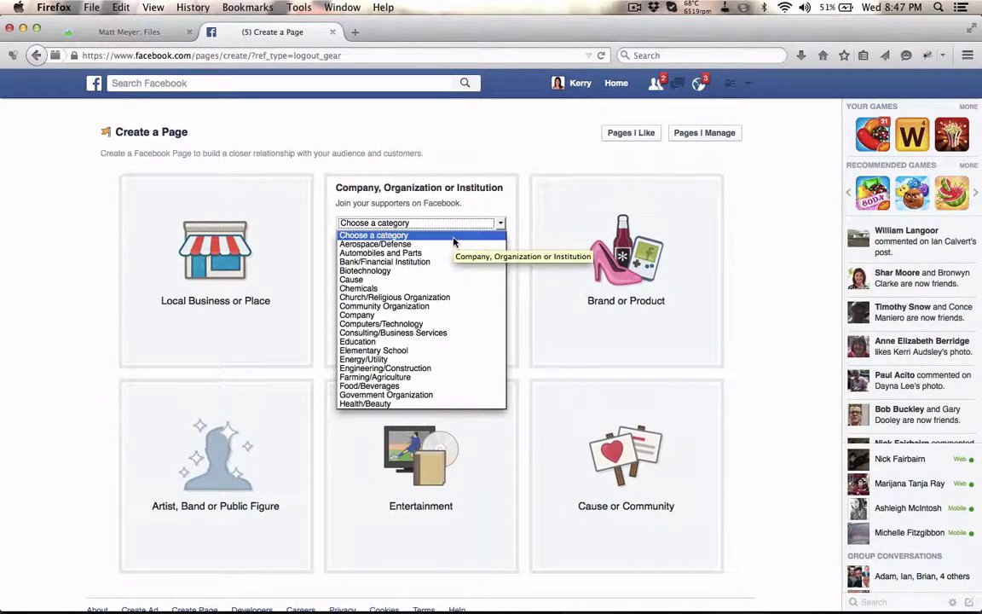
{"action": "scroll", "coordinate": [447, 284], "scroll_direction": "down", "scroll_amount": 1}
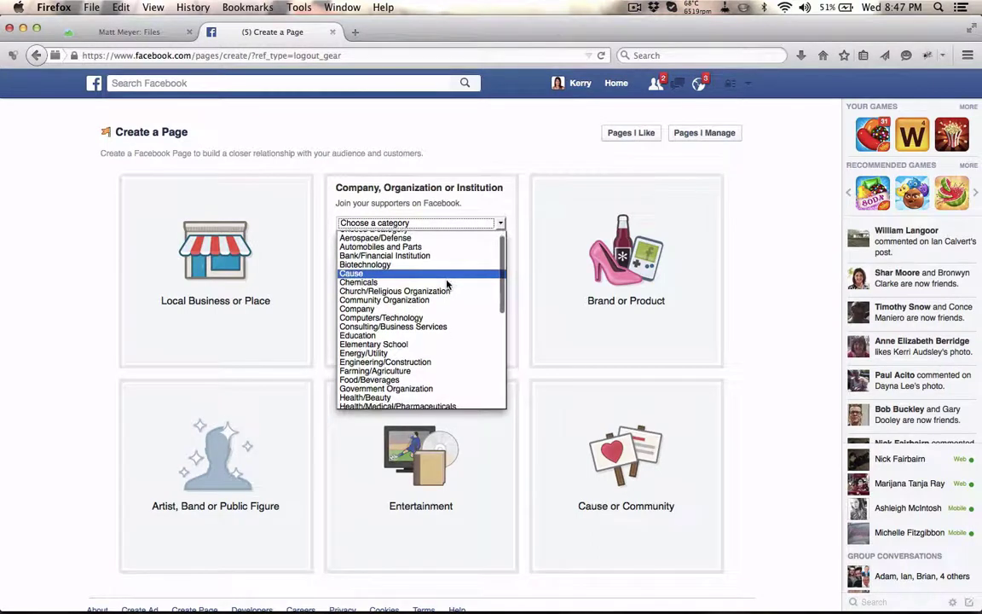
{"action": "scroll", "coordinate": [447, 284], "scroll_direction": "down", "scroll_amount": 1}
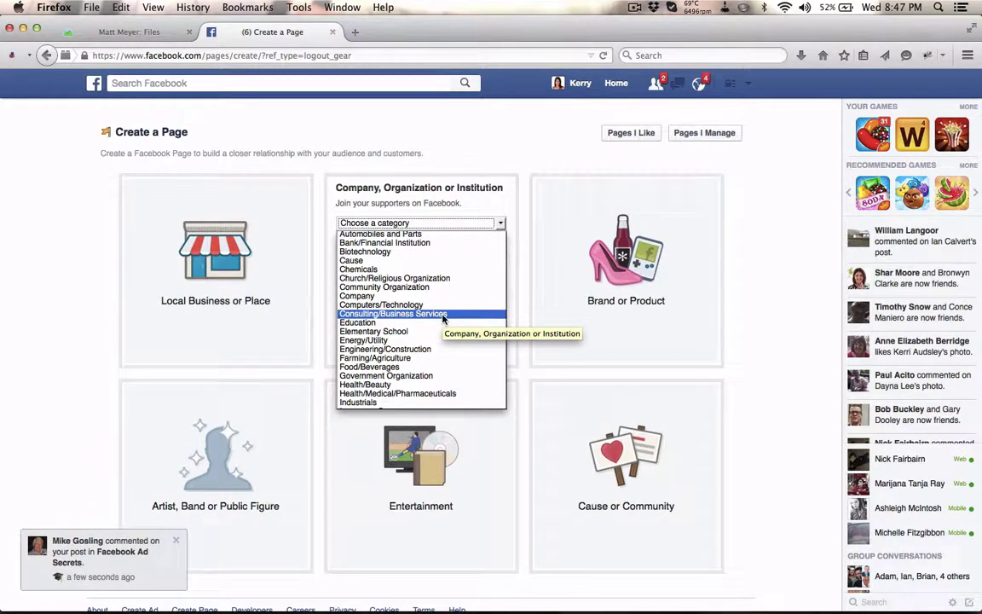
{"action": "scroll", "coordinate": [442, 319], "scroll_direction": "down", "scroll_amount": 1}
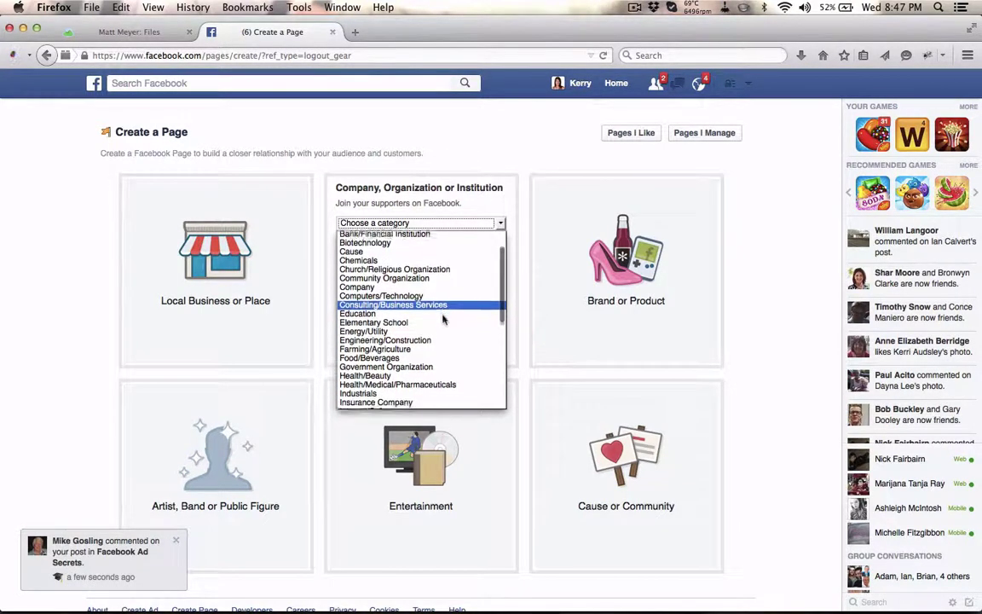
{"action": "scroll", "coordinate": [443, 319], "scroll_direction": "down", "scroll_amount": 5}
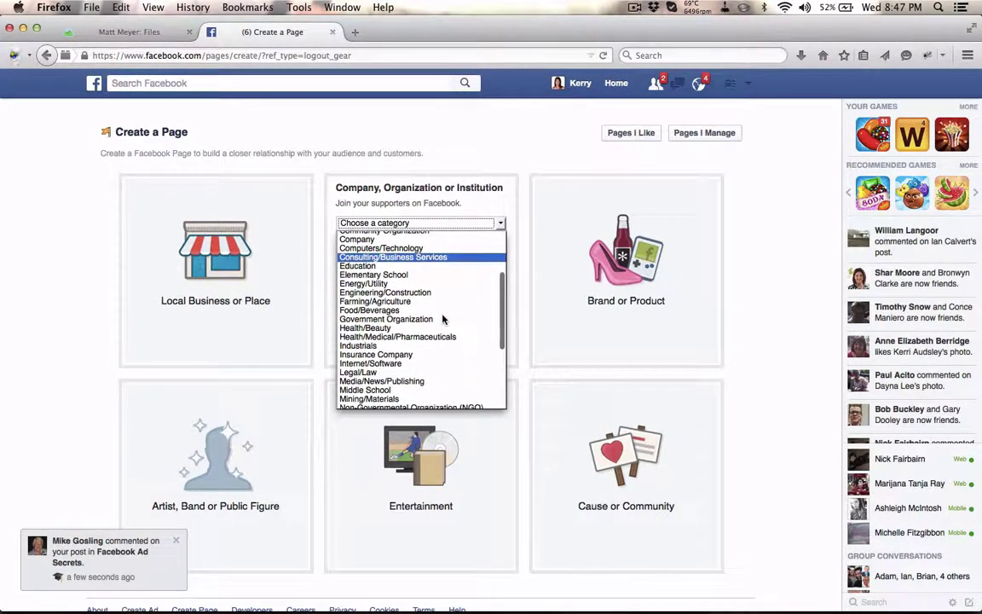
{"action": "scroll", "coordinate": [443, 319], "scroll_direction": "down", "scroll_amount": 9}
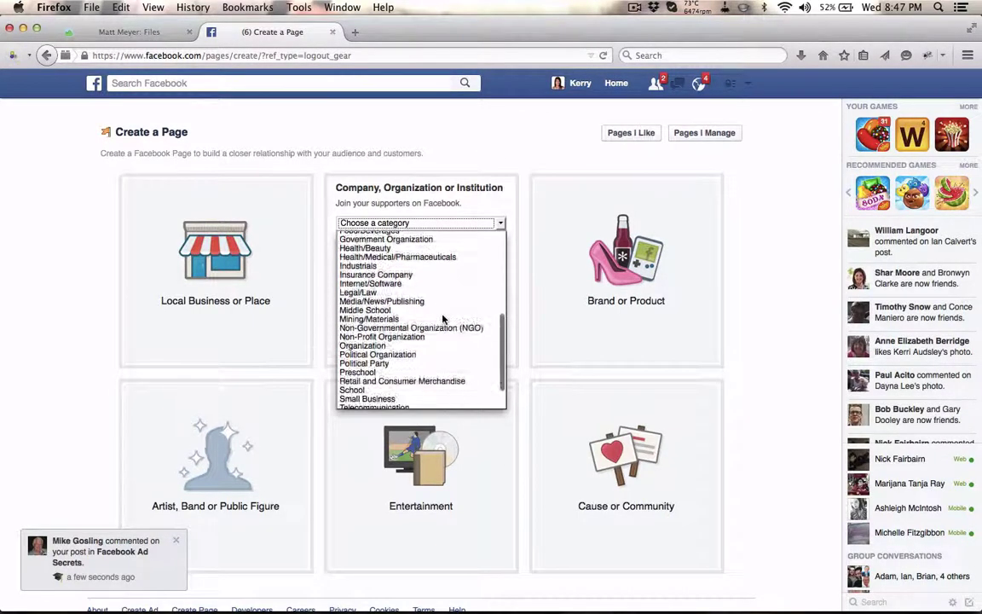
{"action": "scroll", "coordinate": [443, 319], "scroll_direction": "down", "scroll_amount": 4}
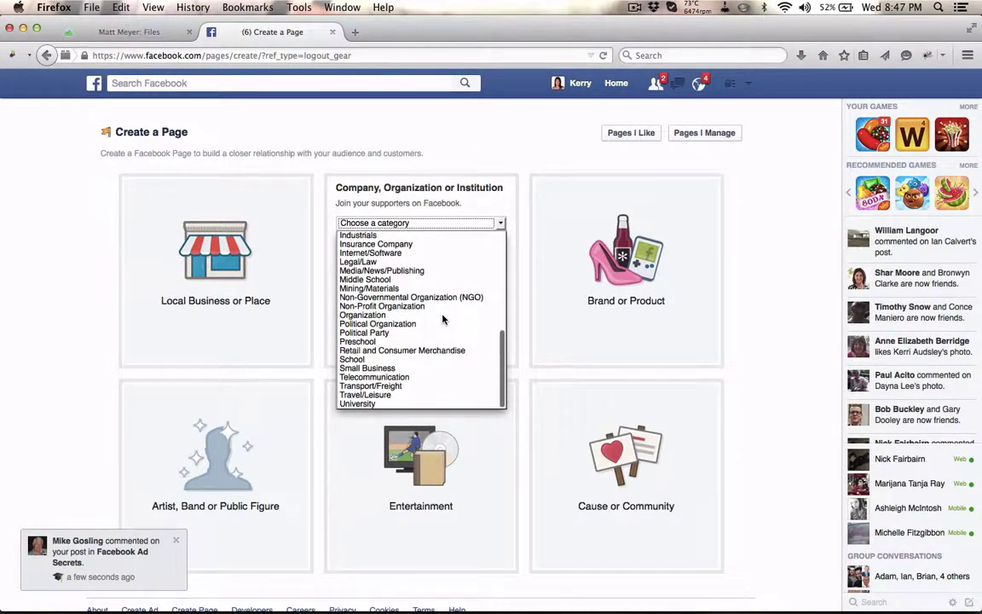
{"action": "scroll", "coordinate": [443, 319], "scroll_direction": "up", "scroll_amount": 10}
{"action": "left_click", "coordinate": [596, 285]}
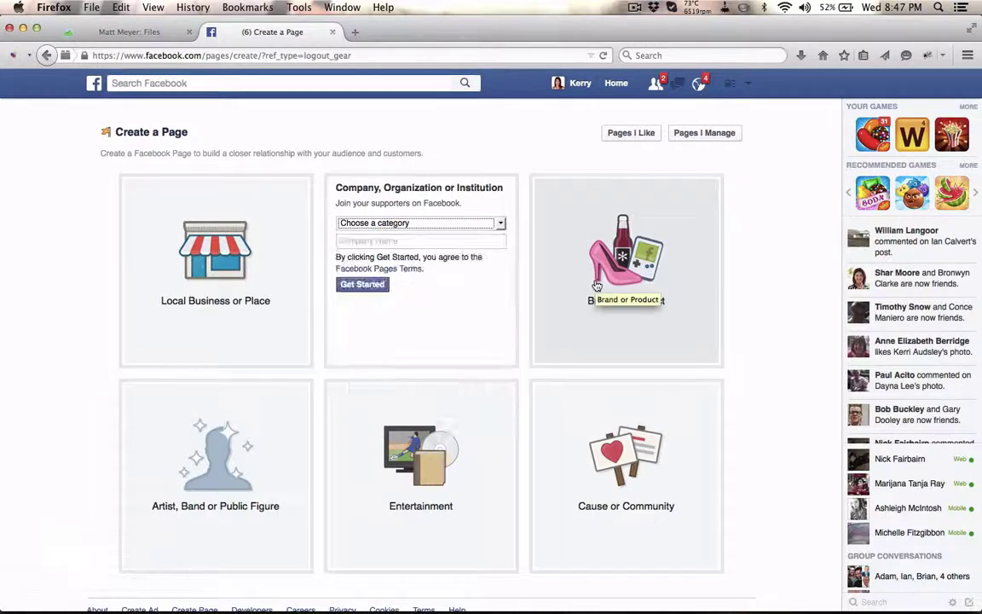
Choose the Brand or Product page type and set its category to Website.
{"action": "left_click", "coordinate": [597, 286]}
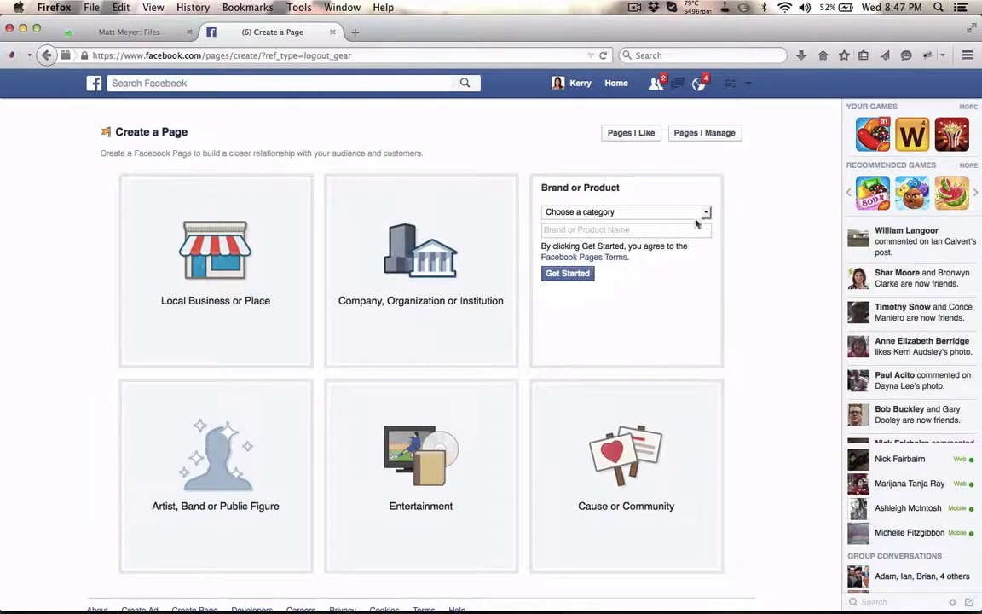
{"action": "left_click", "coordinate": [707, 213]}
{"action": "scroll", "coordinate": [647, 327], "scroll_direction": "down", "scroll_amount": 4}
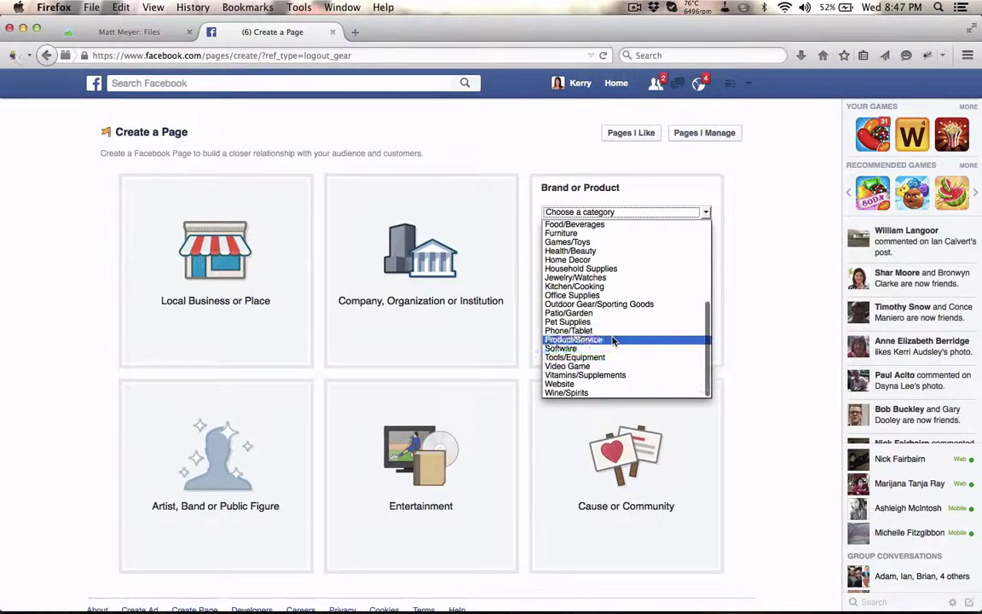
{"action": "left_click", "coordinate": [601, 385]}
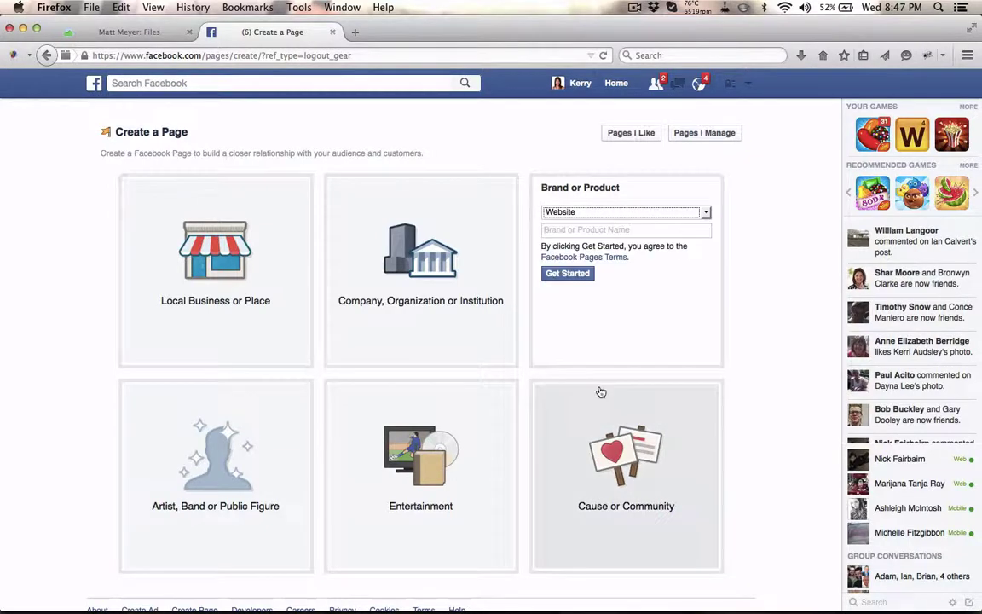
Copy "Approach and Attract" from the Name for Social Networks box in the Word worksheet.
{"action": "left_click", "coordinate": [615, 228]}
{"action": "key", "text": "super+Tab"}
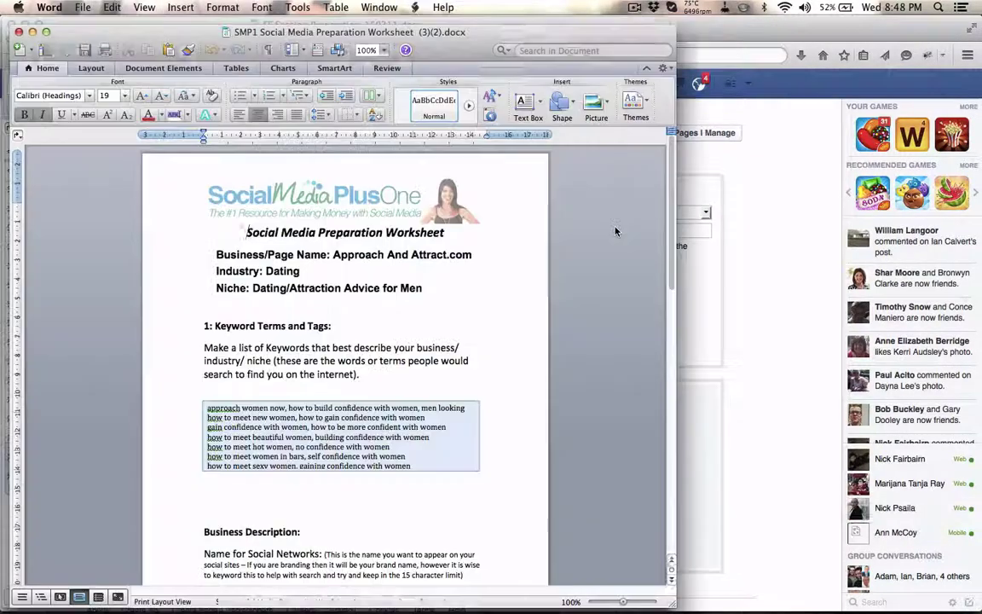
{"action": "scroll", "coordinate": [406, 331], "scroll_direction": "down", "scroll_amount": 5}
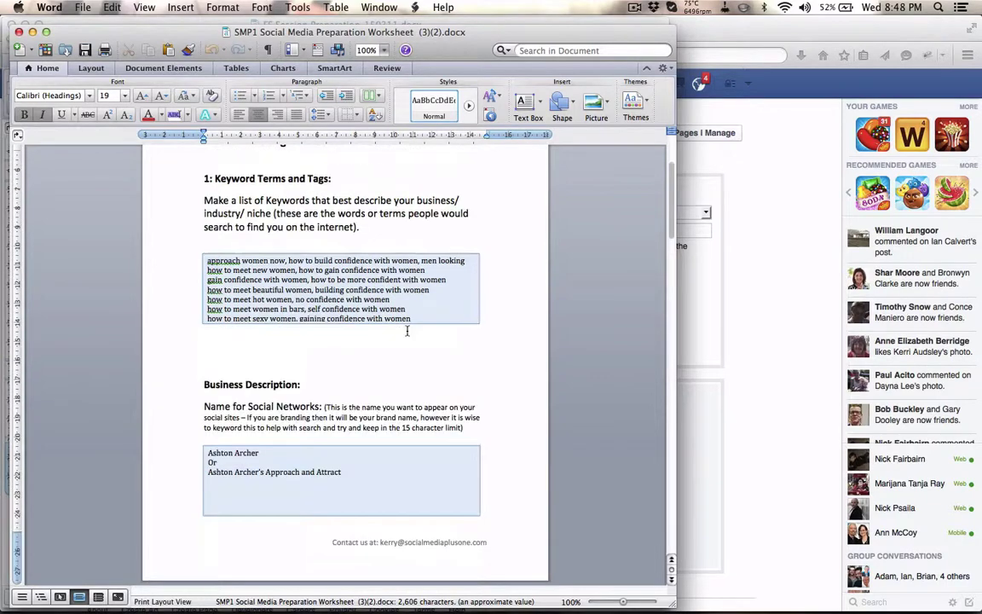
{"action": "scroll", "coordinate": [407, 330], "scroll_direction": "down", "scroll_amount": 1}
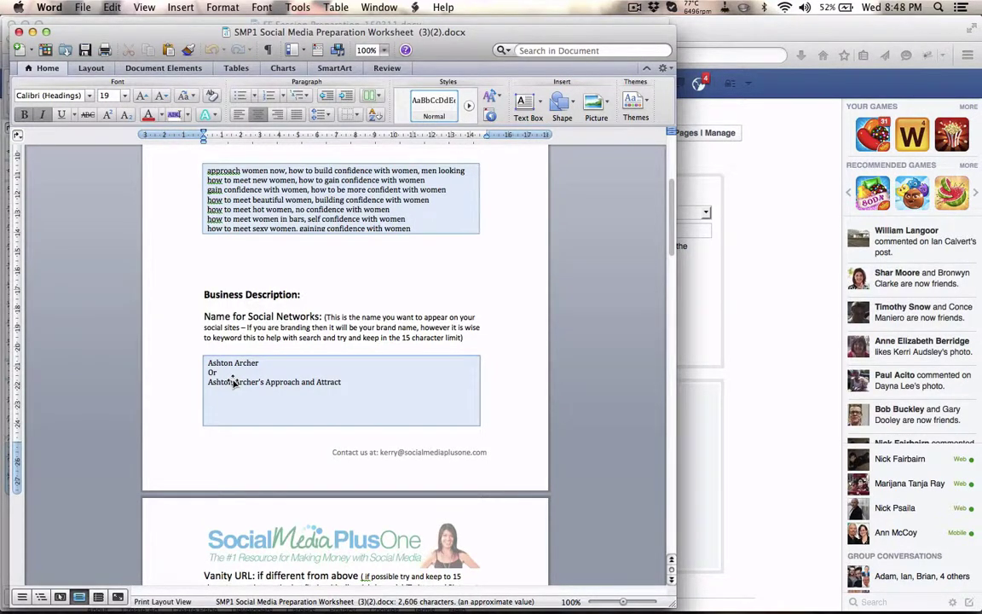
{"action": "left_click", "coordinate": [309, 390]}
{"action": "left_click", "coordinate": [267, 383]}
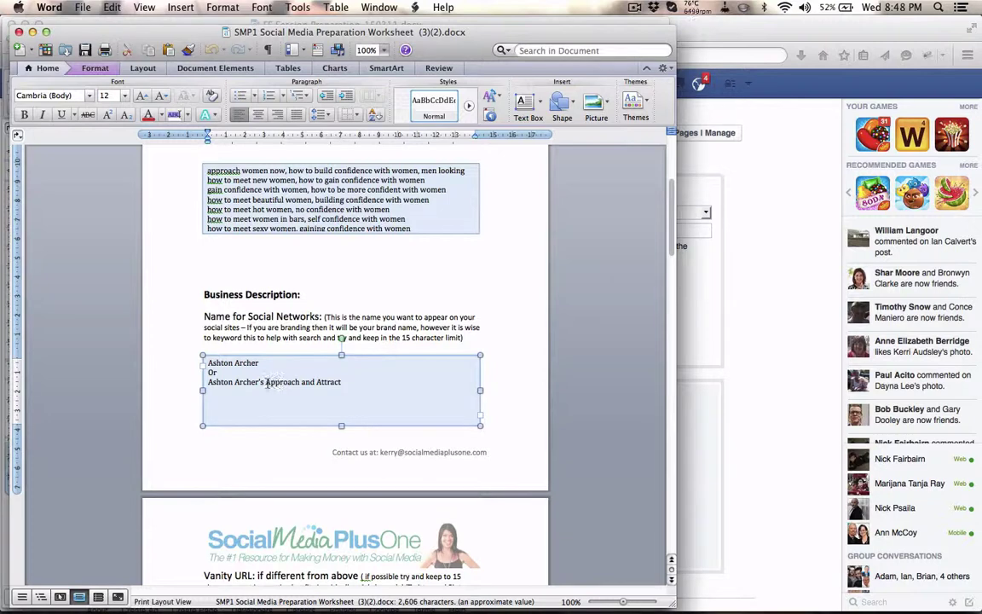
{"action": "left_click_drag", "start_coordinate": [267, 383], "coordinate": [343, 382]}
{"action": "key", "text": "super+c"}
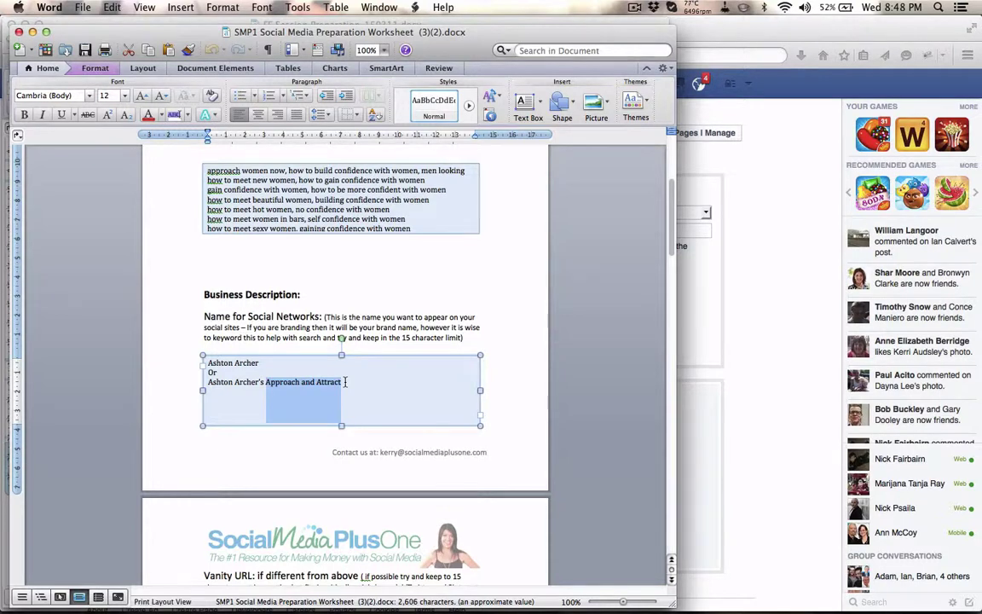
{"action": "left_click", "coordinate": [634, 9]}
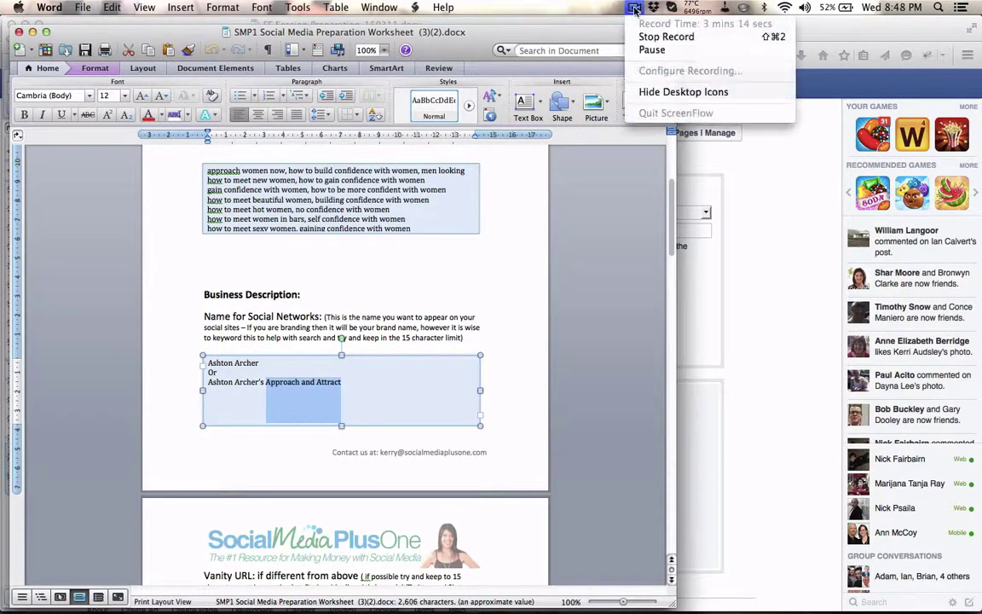
{"action": "left_click", "coordinate": [590, 44]}
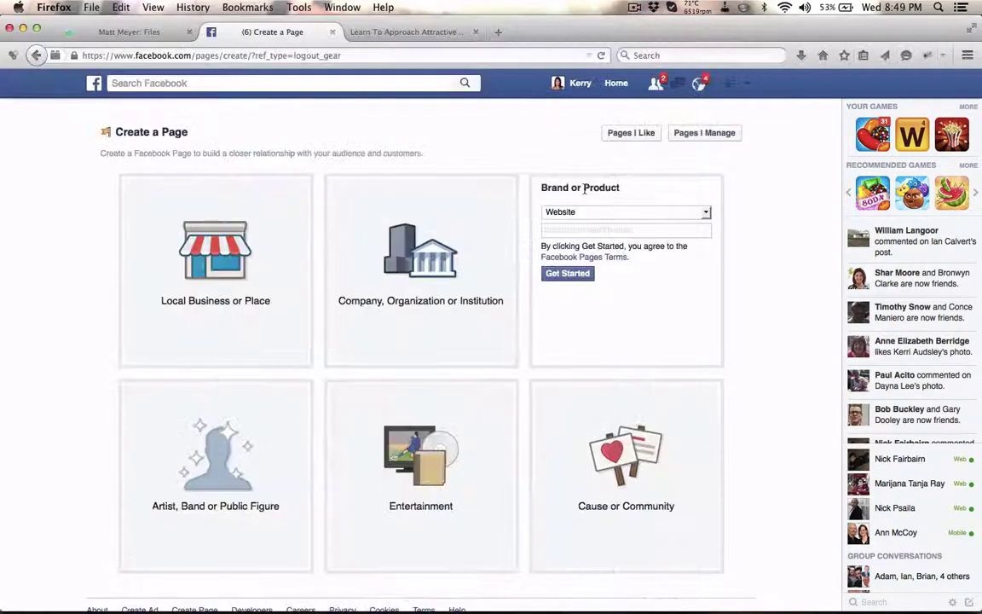
Paste "Approach and Attract" as the Brand or Product name and start the Page setup.
{"action": "left_click", "coordinate": [572, 230]}
{"action": "key", "text": "super+v"}
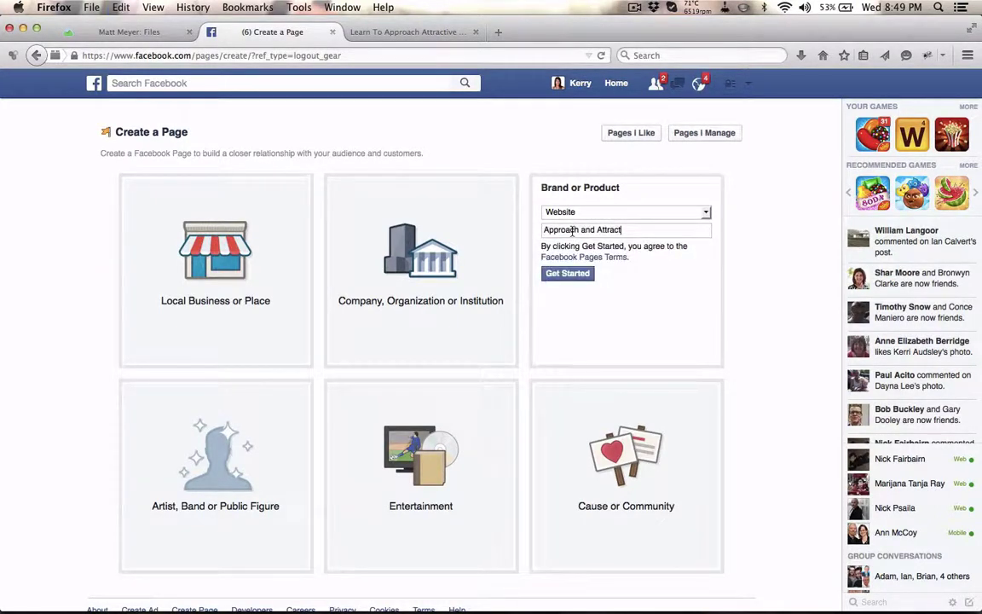
{"action": "left_click", "coordinate": [572, 278]}
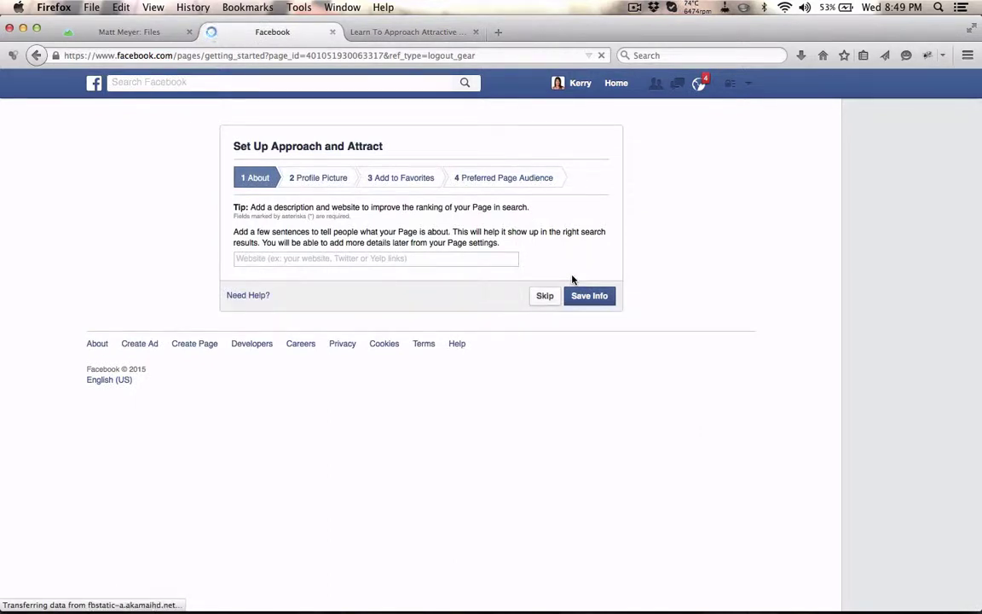
Switch to the Word worksheet and copy the entire Short Description text, including the website link.
{"action": "left_click", "coordinate": [316, 264]}
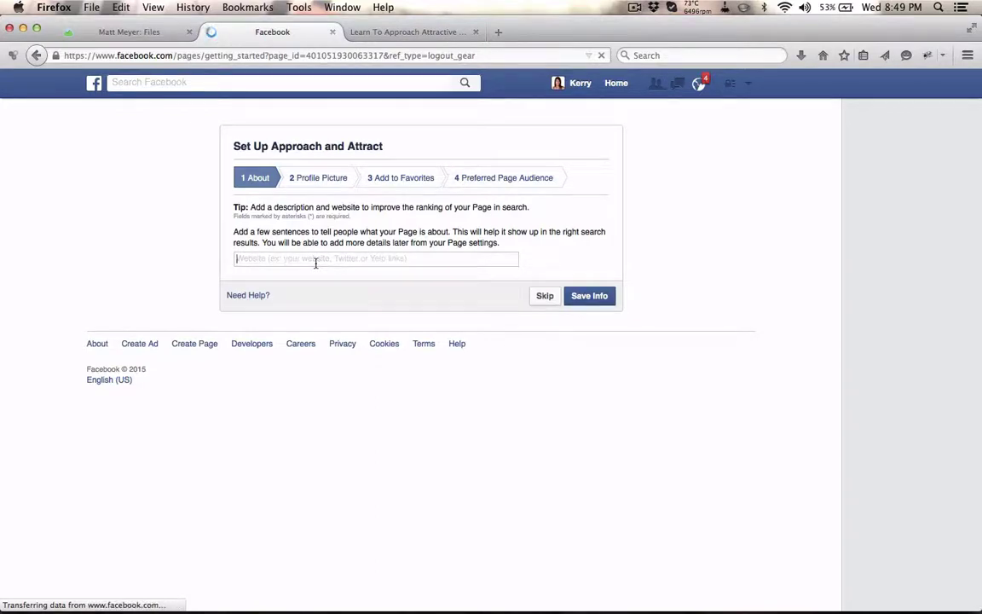
{"action": "key", "text": "super+Tab"}
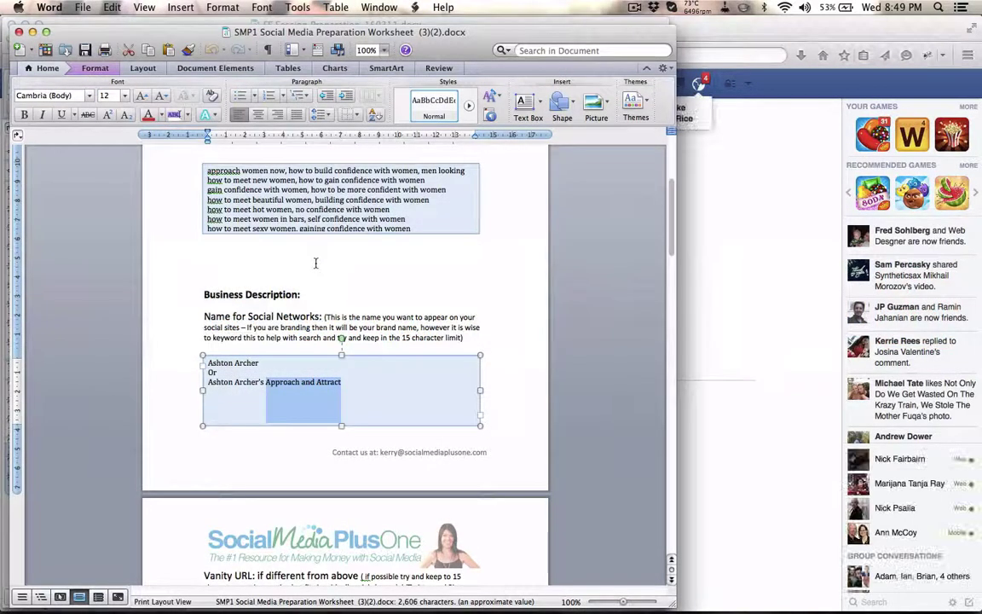
{"action": "scroll", "coordinate": [317, 358], "scroll_direction": "down", "scroll_amount": 5}
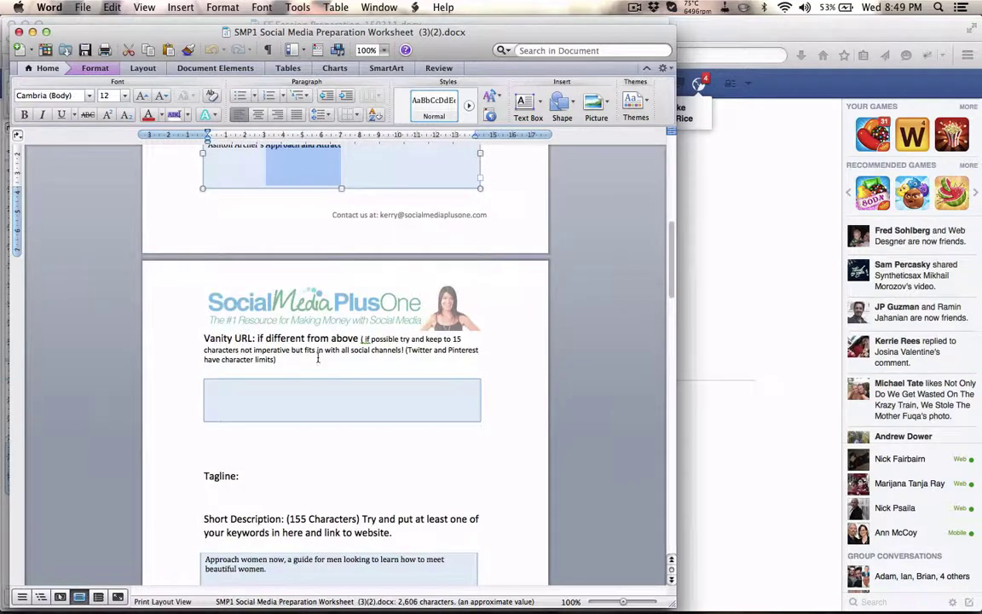
{"action": "scroll", "coordinate": [318, 359], "scroll_direction": "down", "scroll_amount": 4}
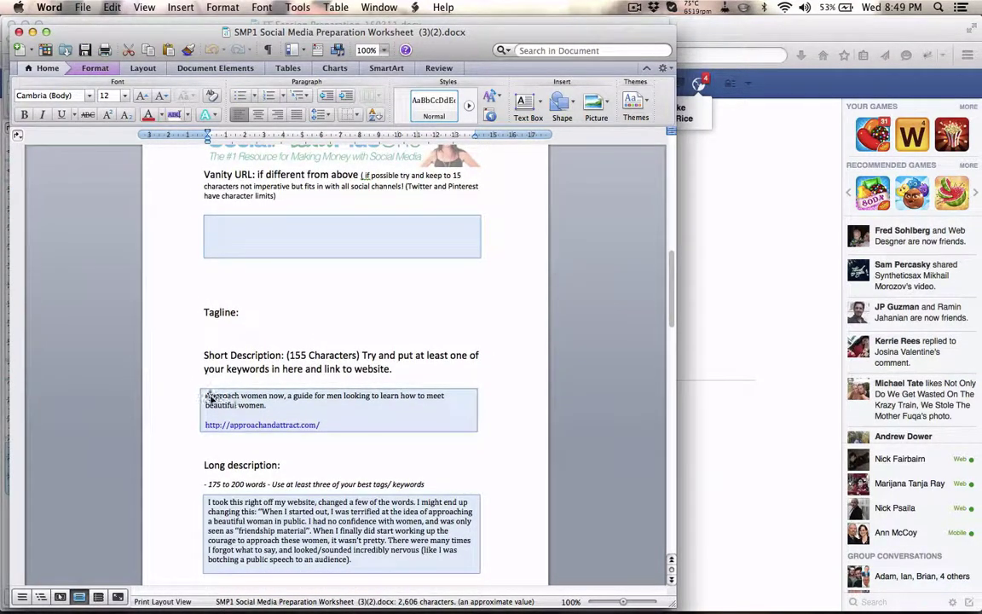
{"action": "left_click", "coordinate": [210, 397]}
{"action": "double_click", "coordinate": [209, 398]}
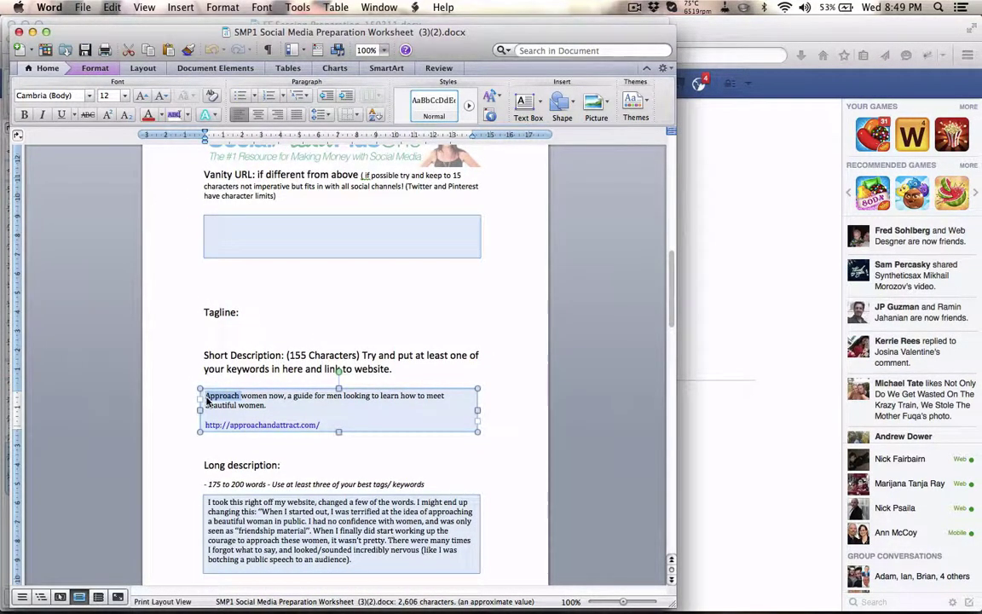
{"action": "left_click", "coordinate": [205, 398]}
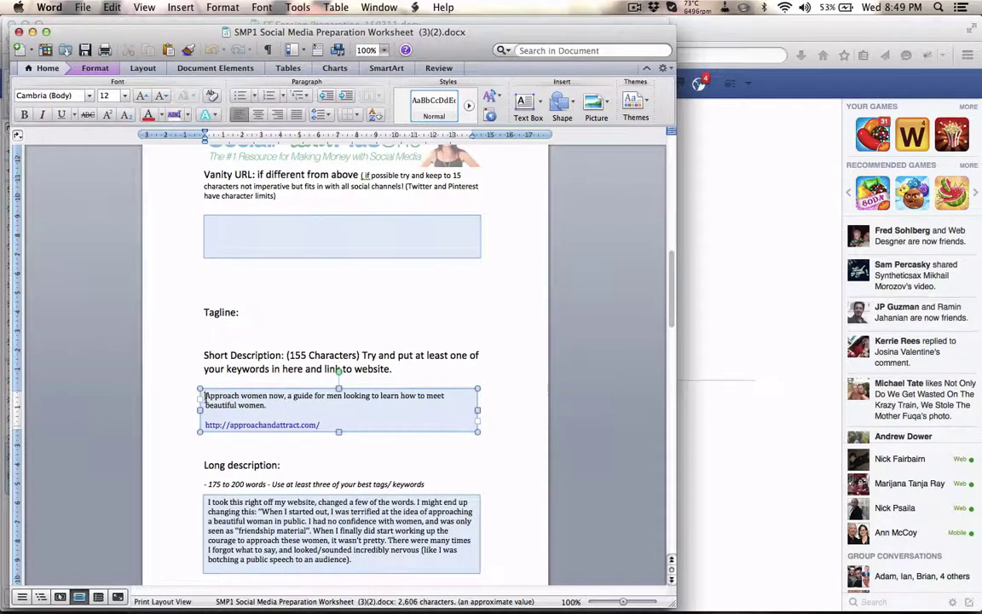
{"action": "key", "text": "super+a"}
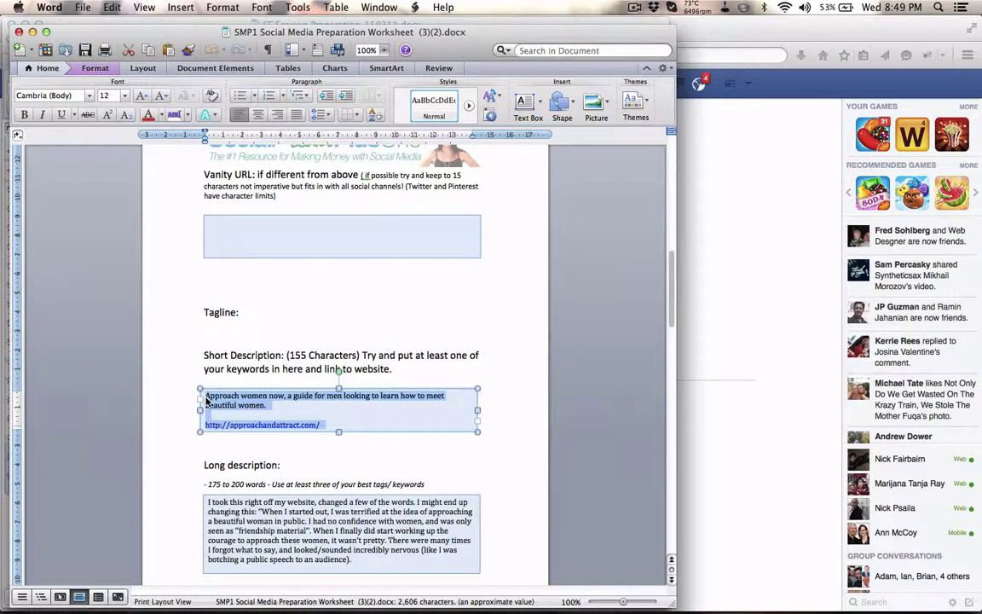
Return to Firefox and paste the copied short description and link into the Page's about text.
{"action": "left_click", "coordinate": [729, 351]}
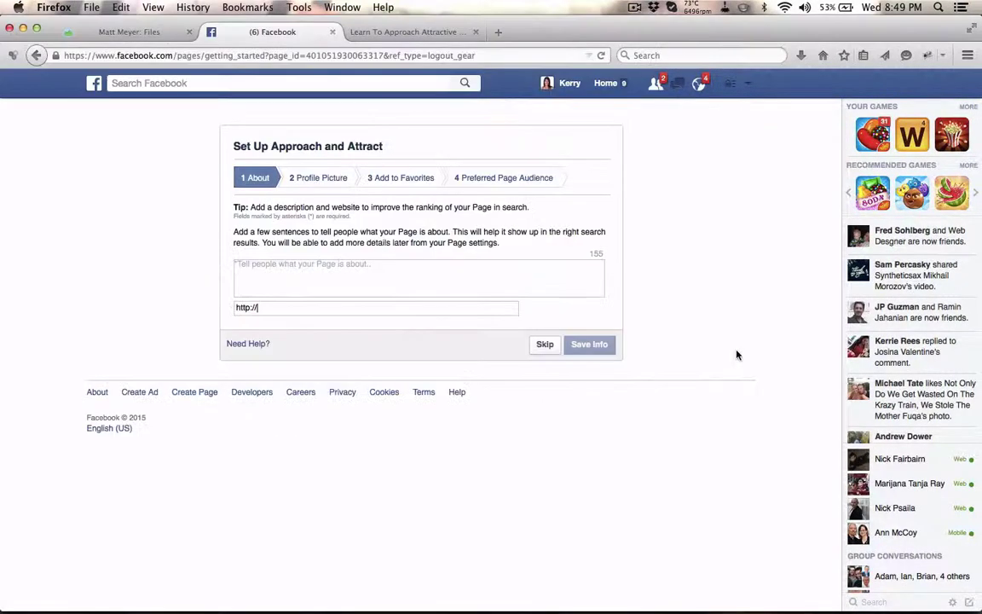
{"action": "left_click", "coordinate": [364, 269]}
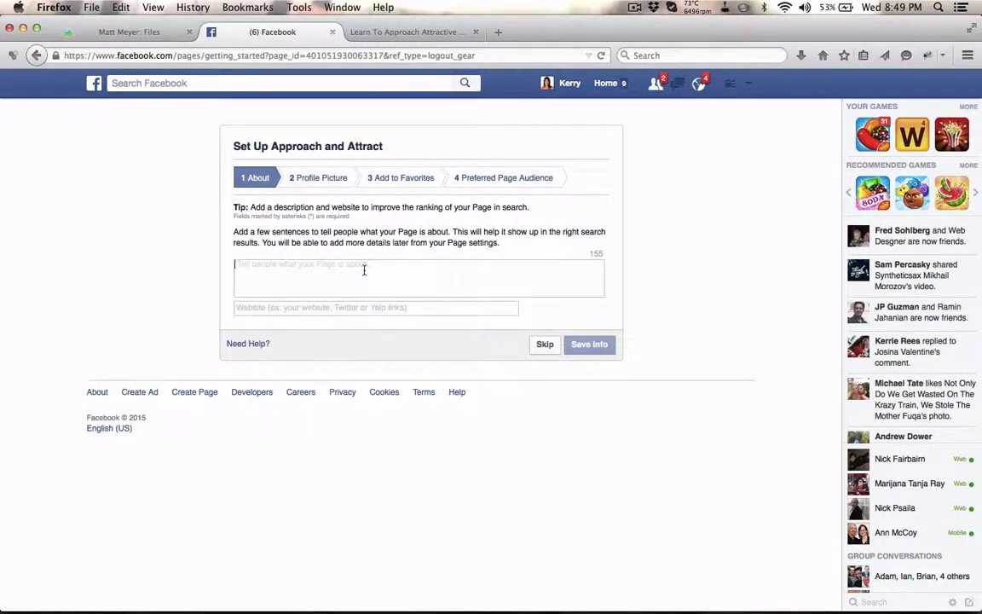
{"action": "key", "text": "super+v"}
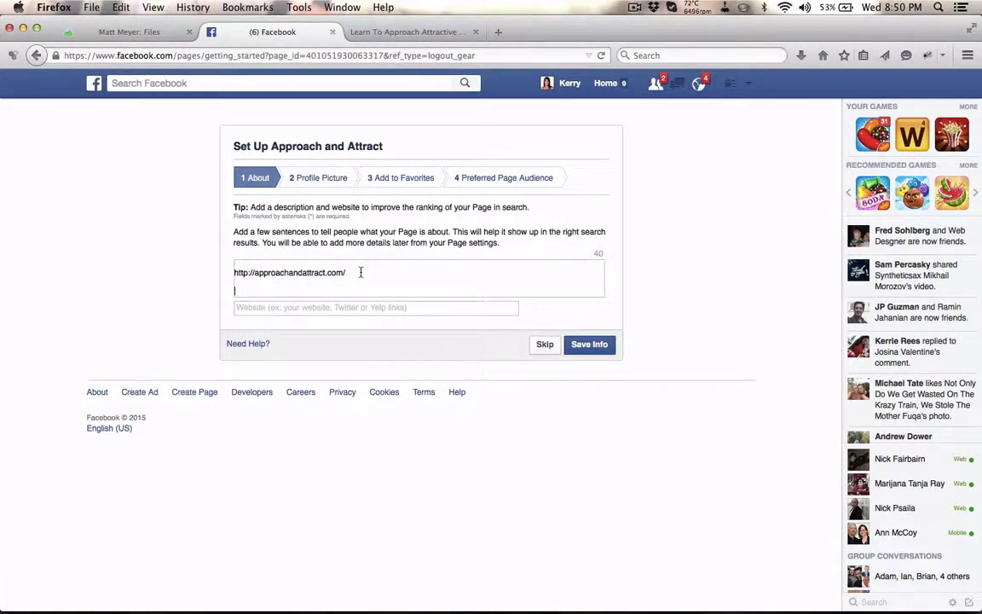
Copy the approachandattract.com address from the business website already open in the browser.
{"action": "left_click", "coordinate": [279, 310]}
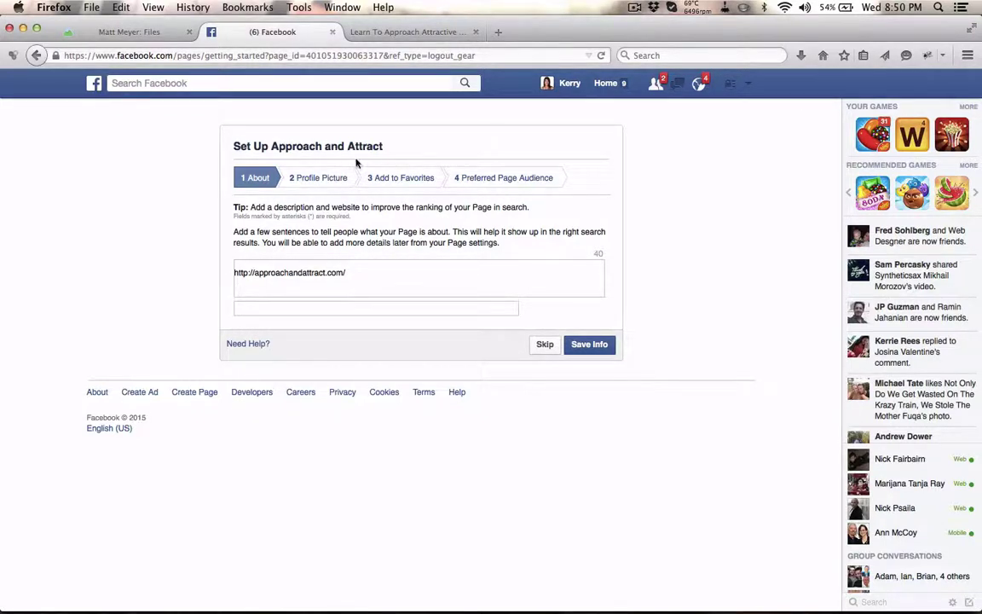
{"action": "left_click", "coordinate": [357, 31]}
{"action": "left_click", "coordinate": [202, 55]}
{"action": "key", "text": "super+c"}
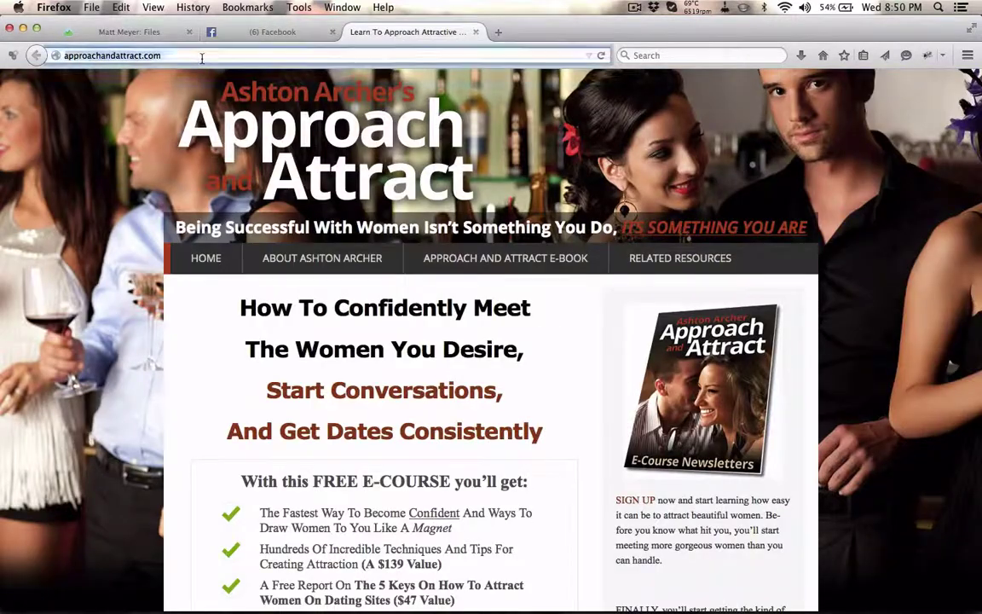
{"action": "left_click", "coordinate": [257, 33]}
{"action": "left_click", "coordinate": [287, 312]}
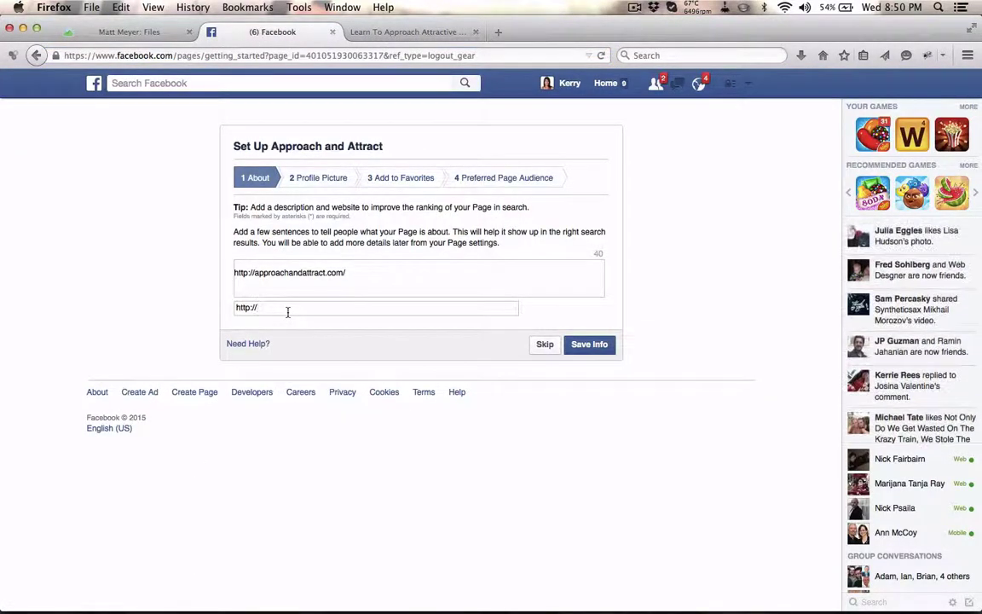
{"action": "key", "text": "BackSpace"}
{"action": "key", "text": "BackSpace"}
{"action": "key", "text": "BackSpace"}
{"action": "key", "text": "BackSpace"}
{"action": "key", "text": "BackSpace"}
{"action": "key", "text": "BackSpace"}
{"action": "key", "text": "super+v"}
{"action": "left_click", "coordinate": [588, 344]}
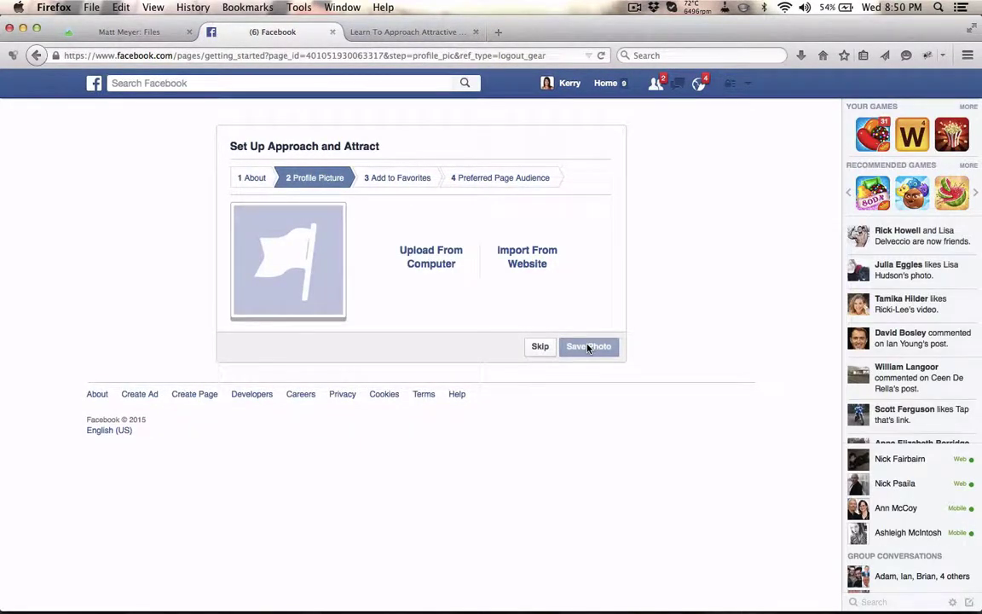
Upload the Approach and Attract couple image from the computer as the profile picture and continue the setup.
{"action": "left_click", "coordinate": [445, 253]}
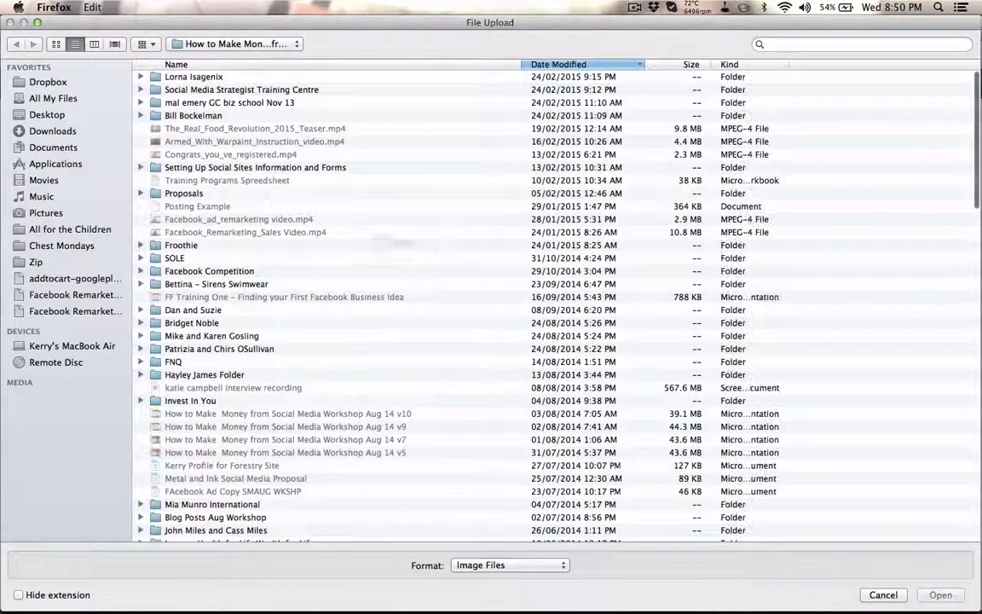
{"action": "left_click", "coordinate": [50, 94]}
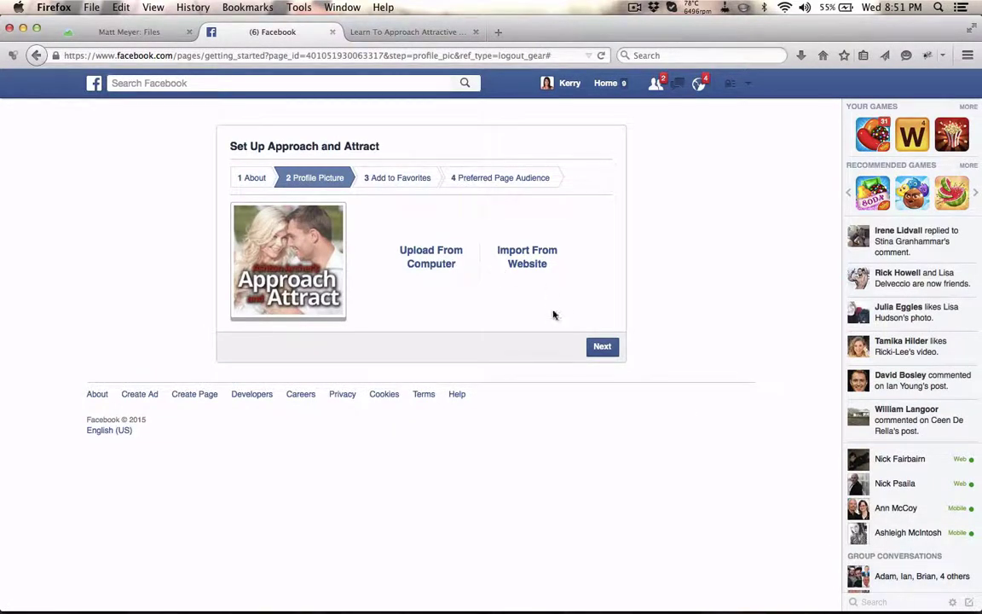
{"action": "left_click", "coordinate": [602, 352]}
{"action": "left_click", "coordinate": [635, 7]}
{"action": "left_click", "coordinate": [644, 48]}
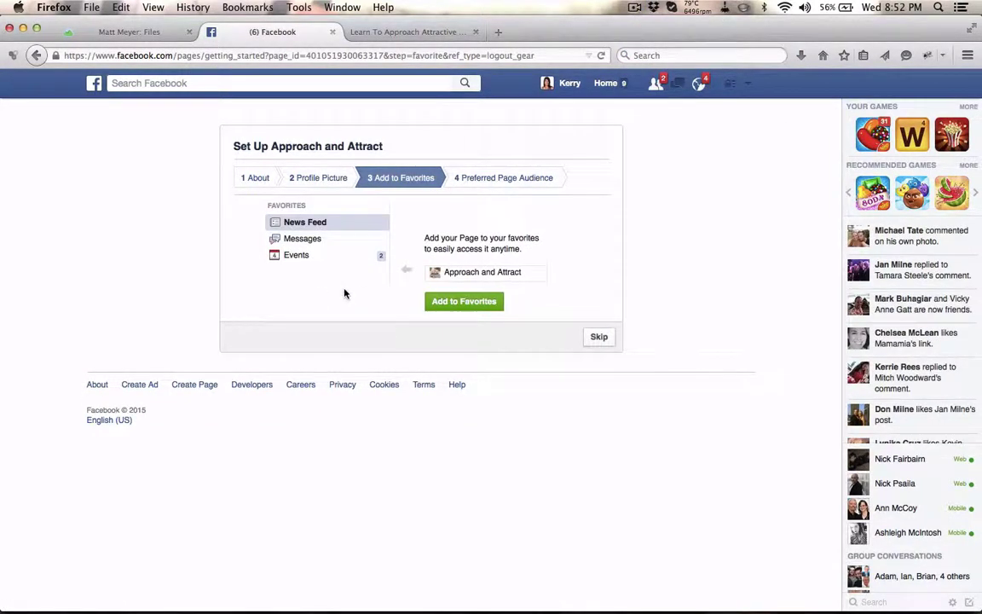
Skip the favorites and preferred audience stages, and go through the Page's introductory tour without liking the Page.
{"action": "left_click", "coordinate": [599, 337]}
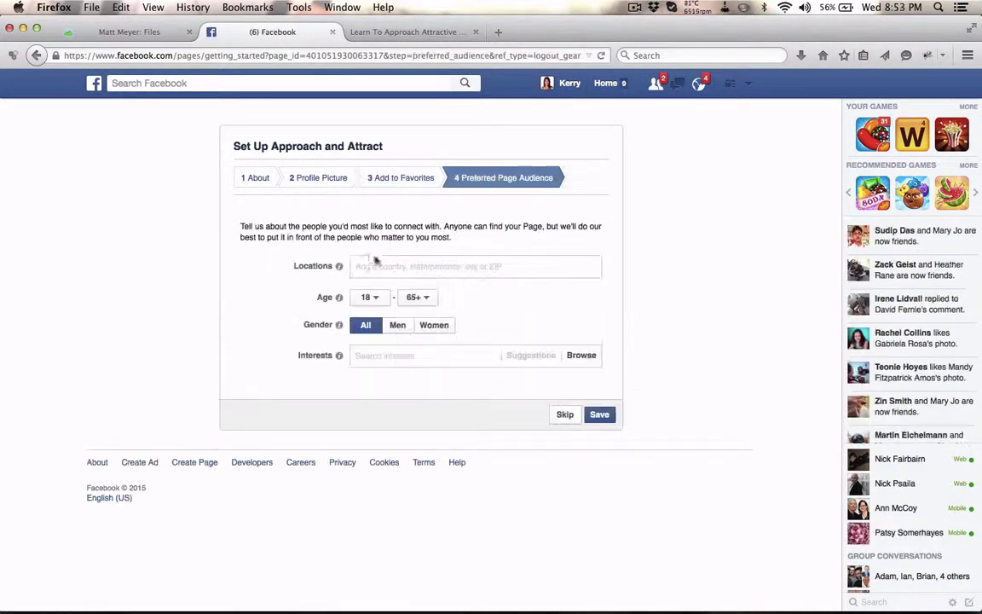
{"action": "left_click", "coordinate": [563, 416]}
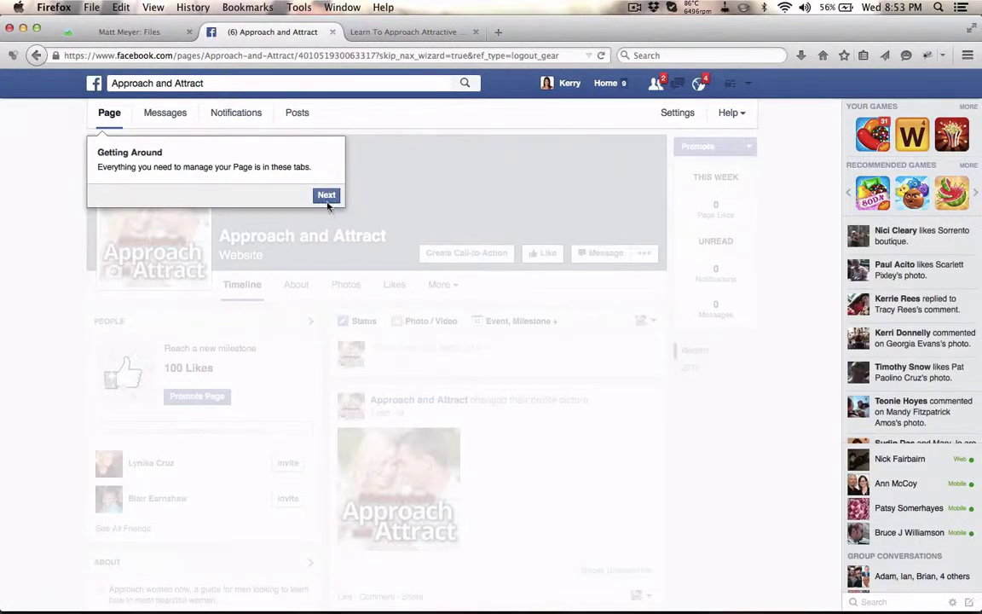
{"action": "left_click", "coordinate": [326, 193]}
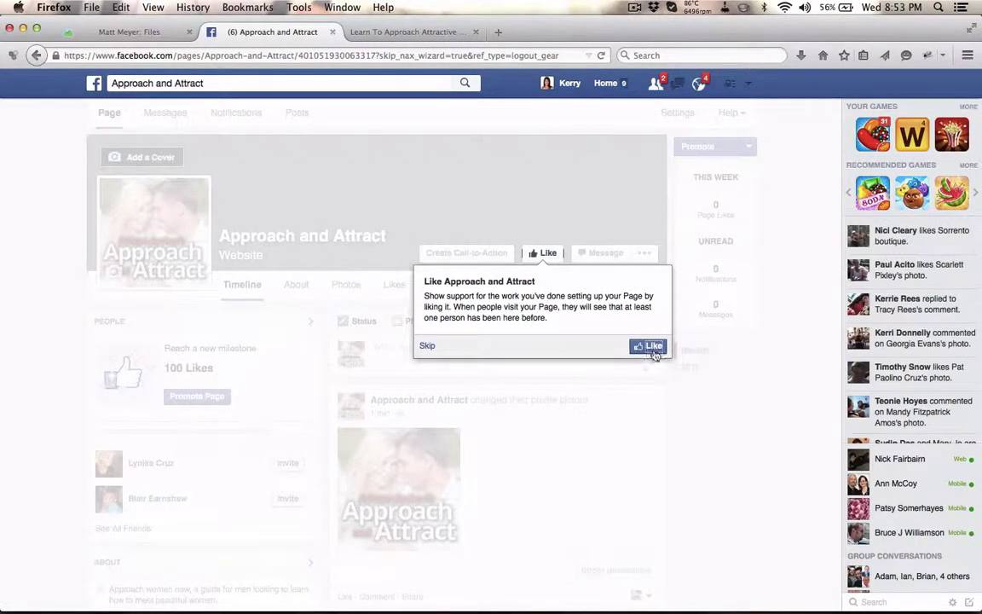
{"action": "left_click", "coordinate": [427, 345]}
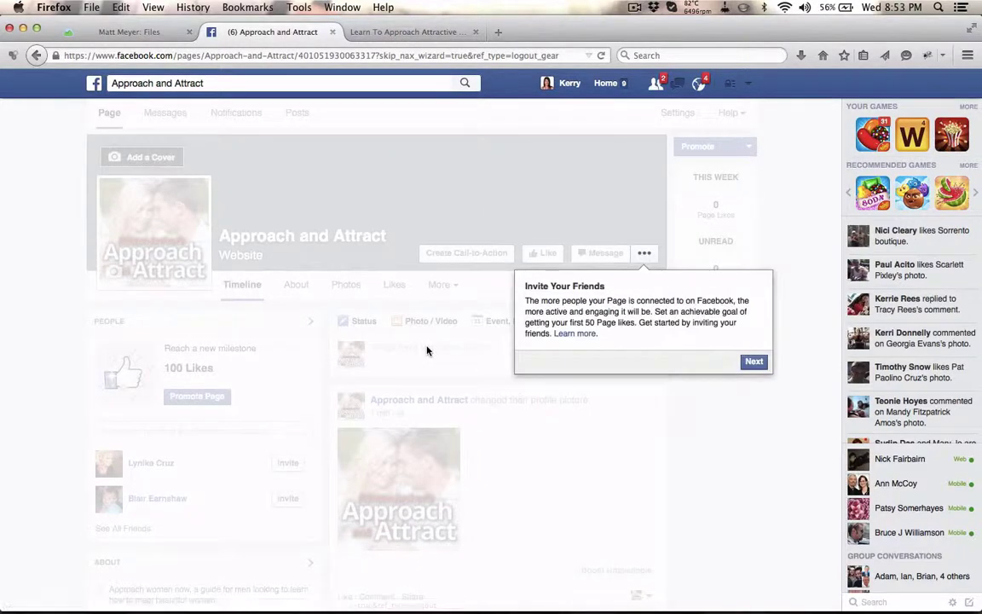
{"action": "left_click", "coordinate": [754, 362]}
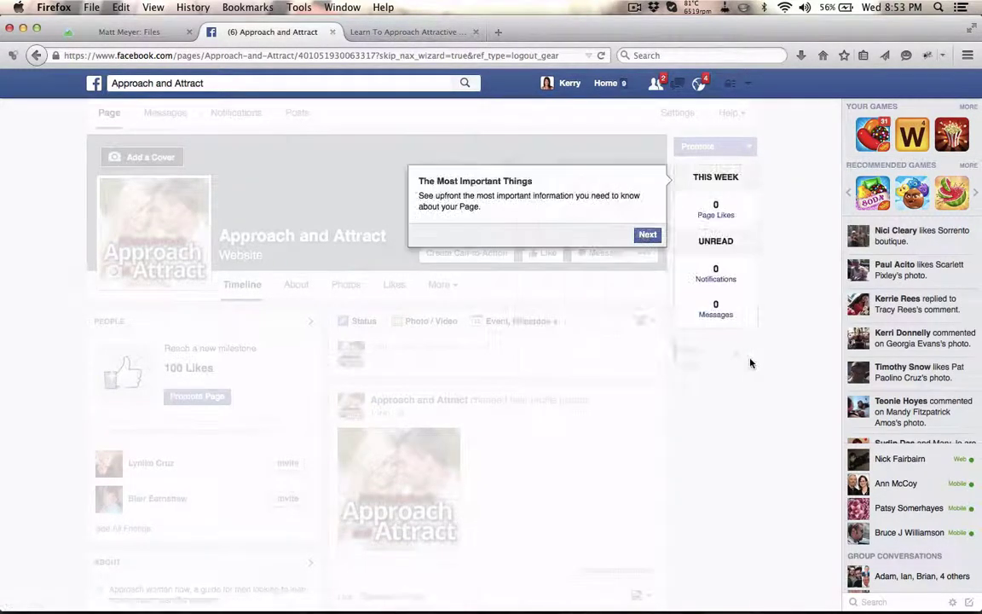
{"action": "left_click", "coordinate": [650, 238]}
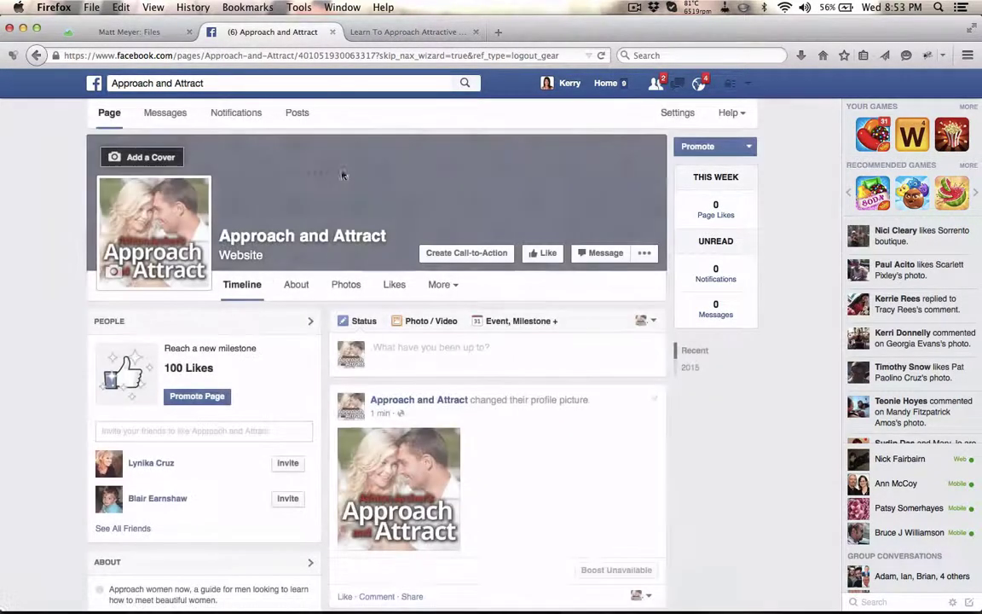
Upload cover.jpg from the Downloads folder as the Page's cover, shift it up to show the whole Grab a Free Copy Now button, and save.
{"action": "left_click", "coordinate": [143, 158]}
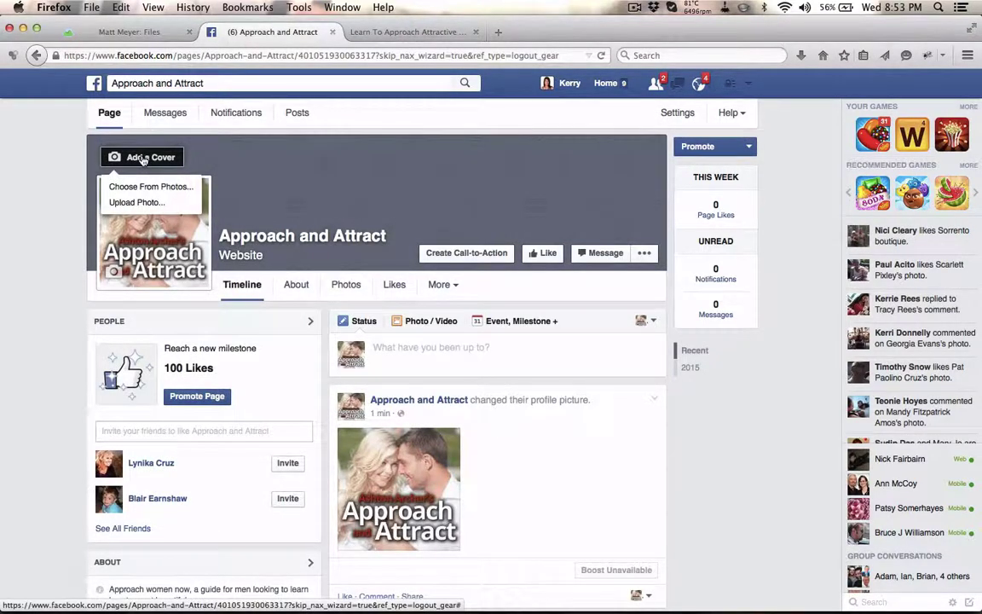
{"action": "left_click", "coordinate": [145, 201]}
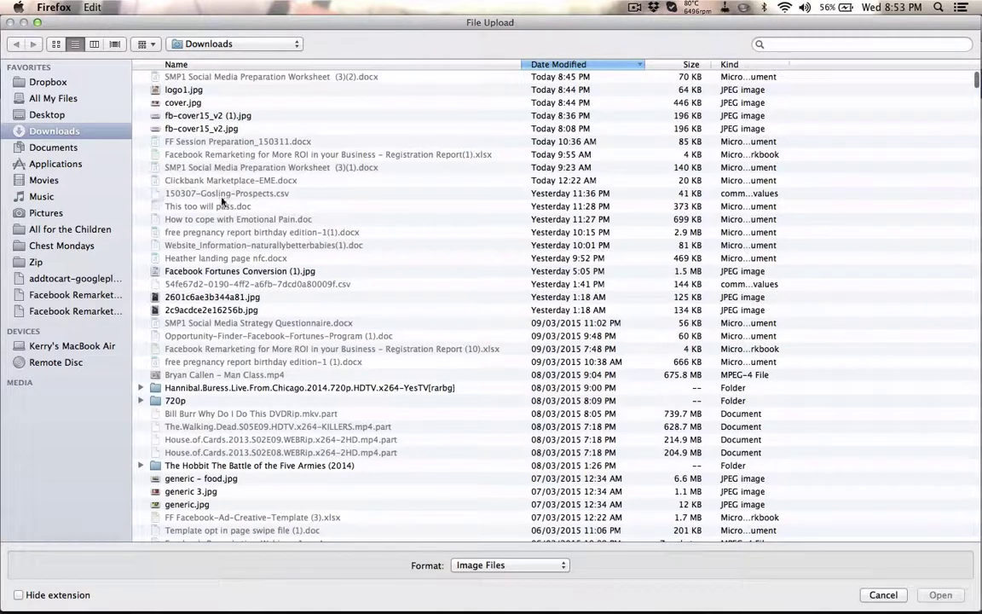
{"action": "double_click", "coordinate": [184, 103]}
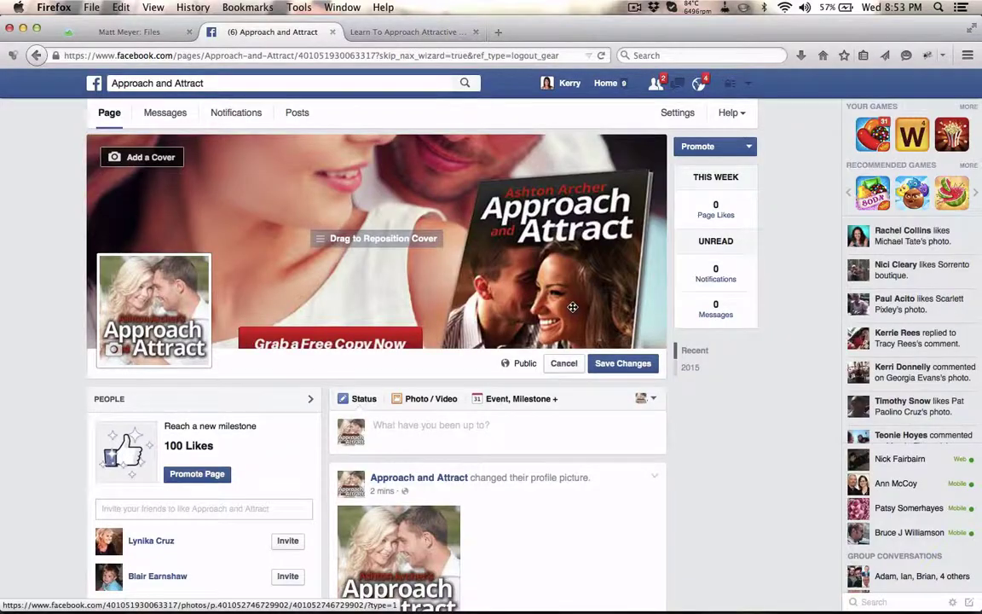
{"action": "mouse_move", "coordinate": [572, 307]}
{"action": "left_mouse_down"}
{"action": "mouse_move", "coordinate": [575, 229]}
{"action": "mouse_move", "coordinate": [577, 290]}
{"action": "left_mouse_up"}
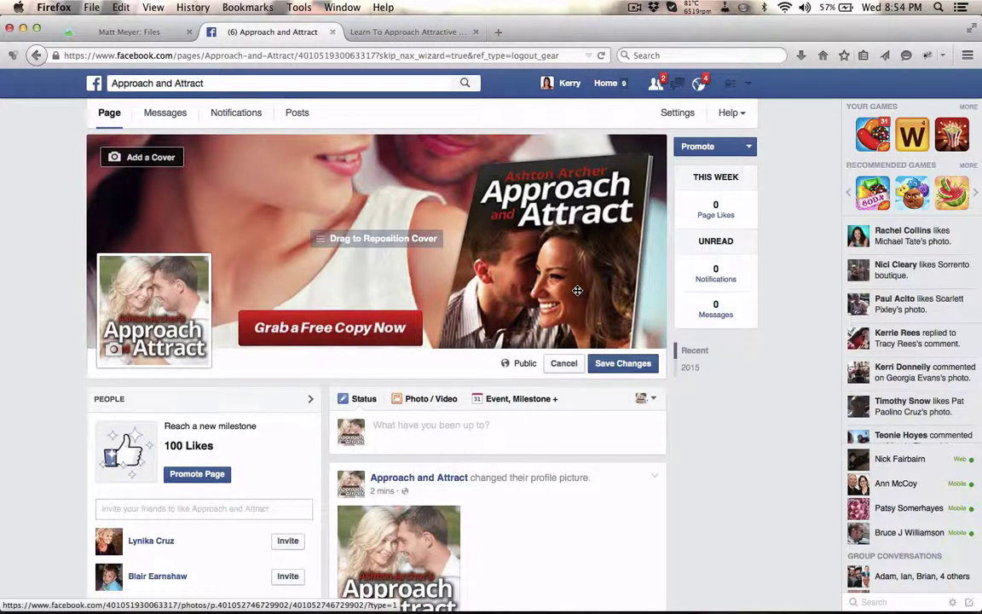
{"action": "left_click", "coordinate": [621, 364]}
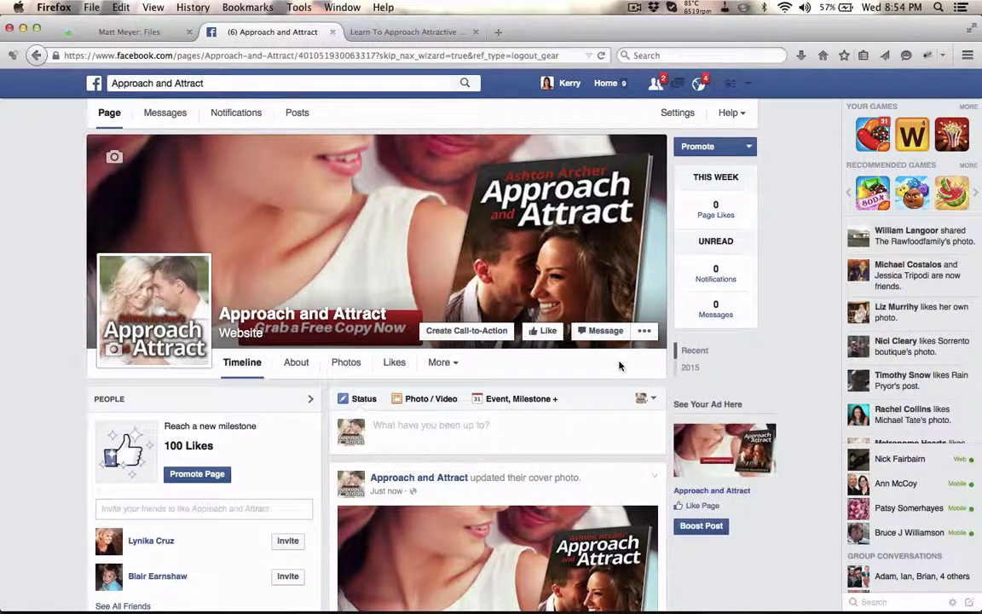
Start creating a call-to-action button for the Page and choose Shop Now as its type.
{"action": "left_click", "coordinate": [484, 334]}
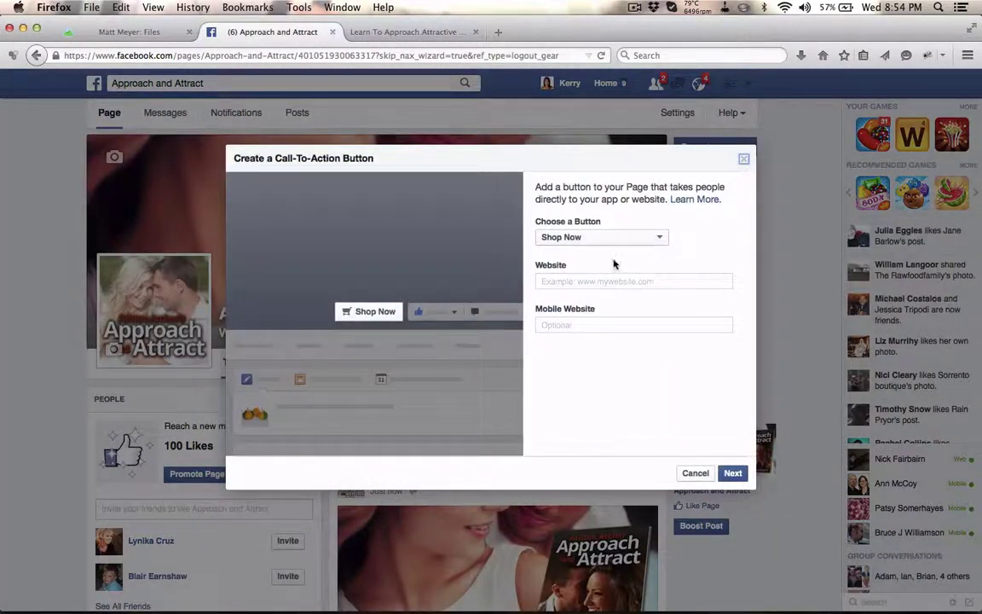
{"action": "left_click", "coordinate": [657, 237]}
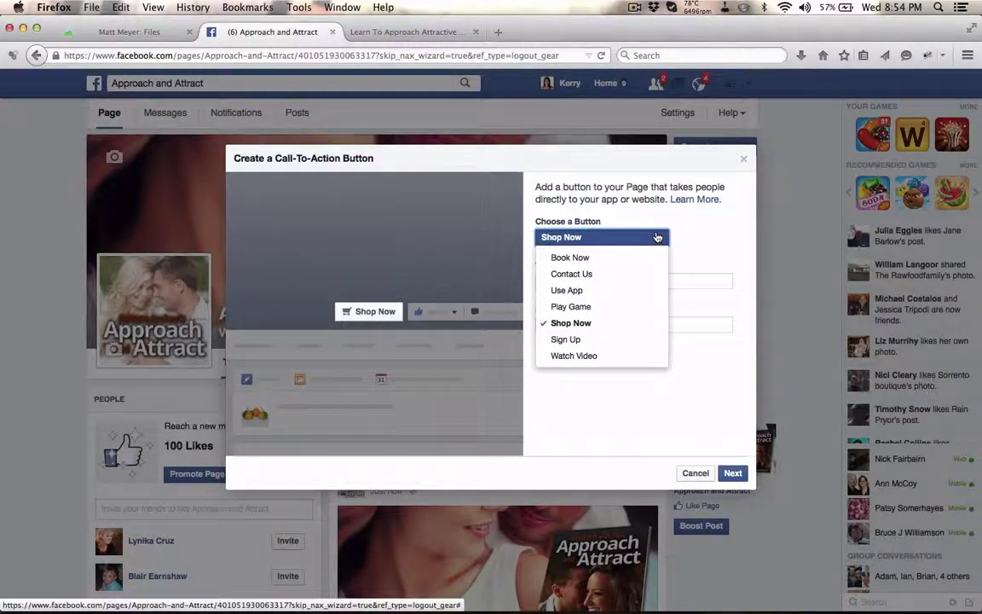
{"action": "left_click", "coordinate": [640, 325]}
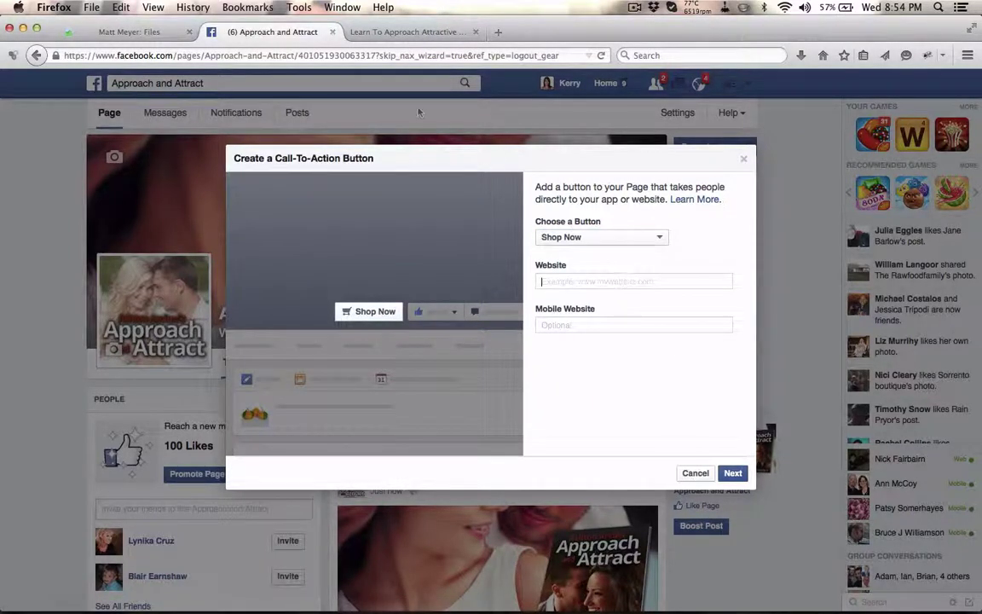
Copy the approachandattract.com address from the open business website into the button's website field and create the button.
{"action": "left_click", "coordinate": [371, 34]}
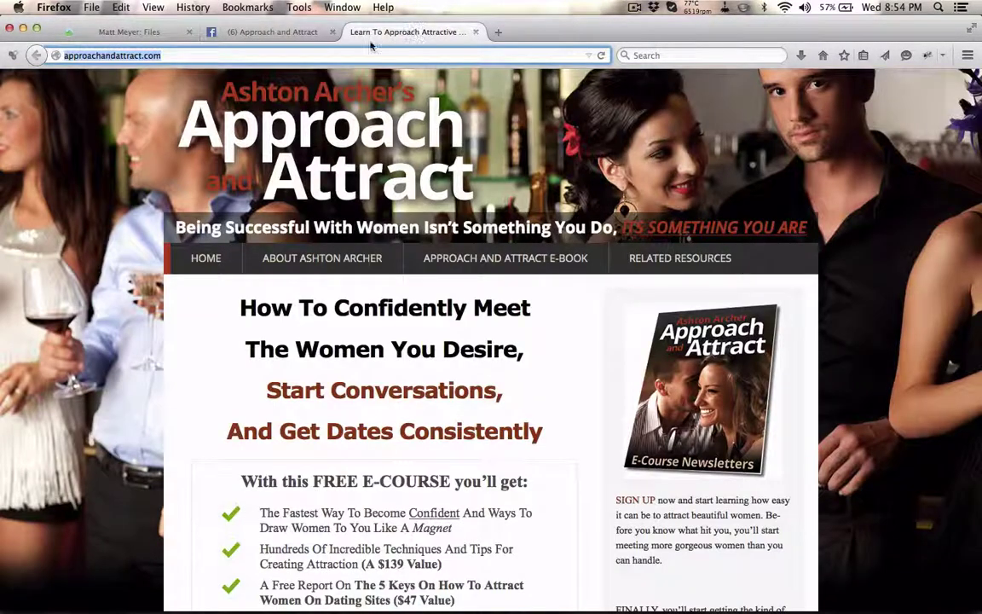
{"action": "key", "text": "super+c"}
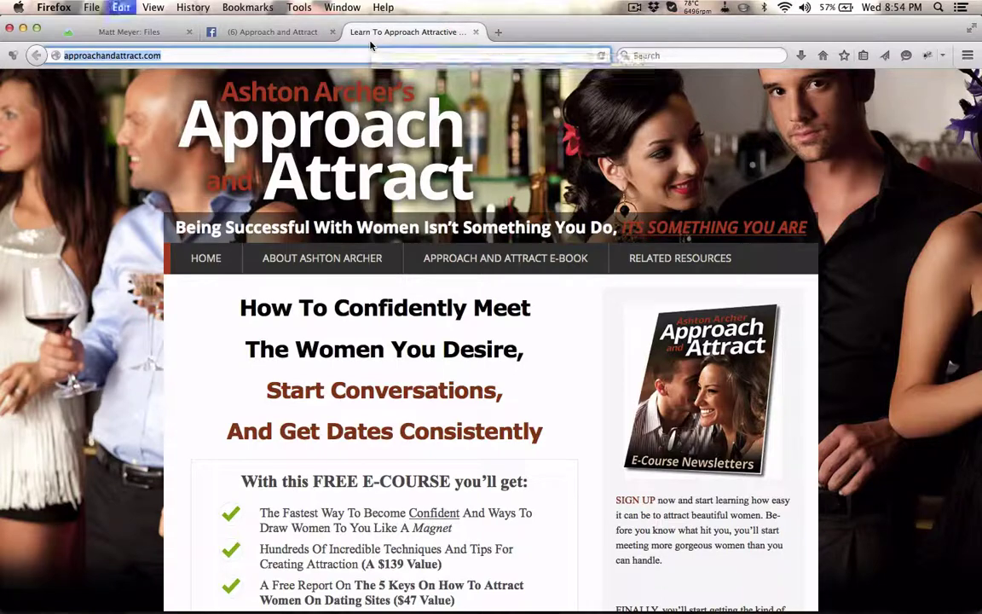
{"action": "left_click", "coordinate": [294, 32]}
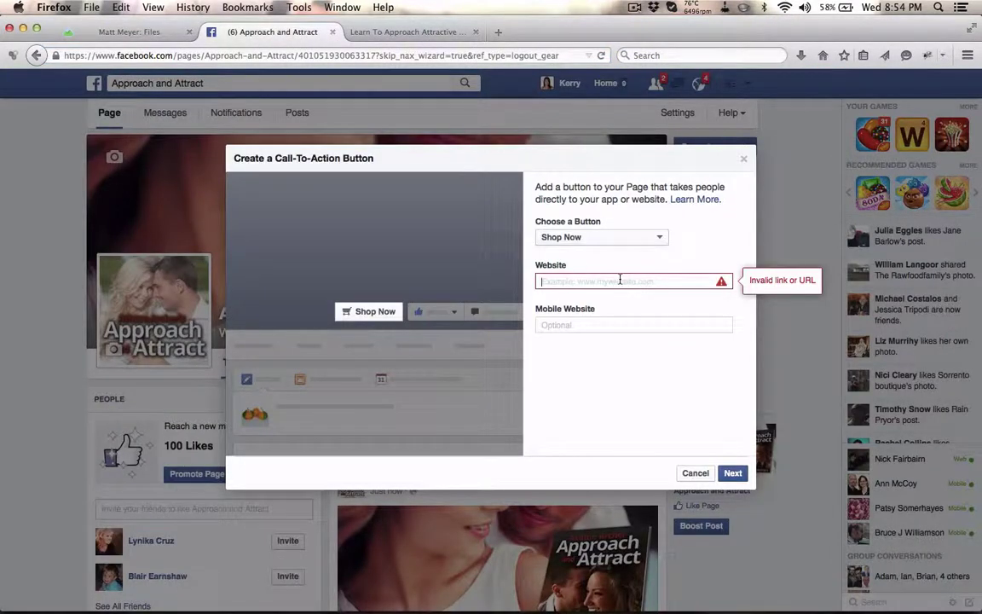
{"action": "key", "text": "super+v"}
{"action": "left_click", "coordinate": [733, 474]}
{"action": "left_click", "coordinate": [734, 339]}
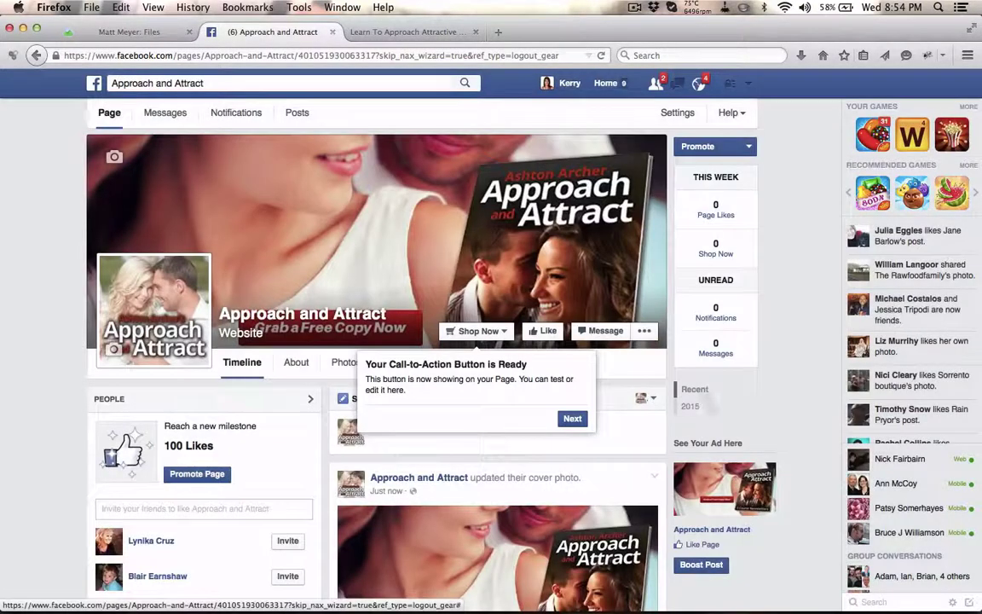
{"action": "left_click", "coordinate": [634, 8]}
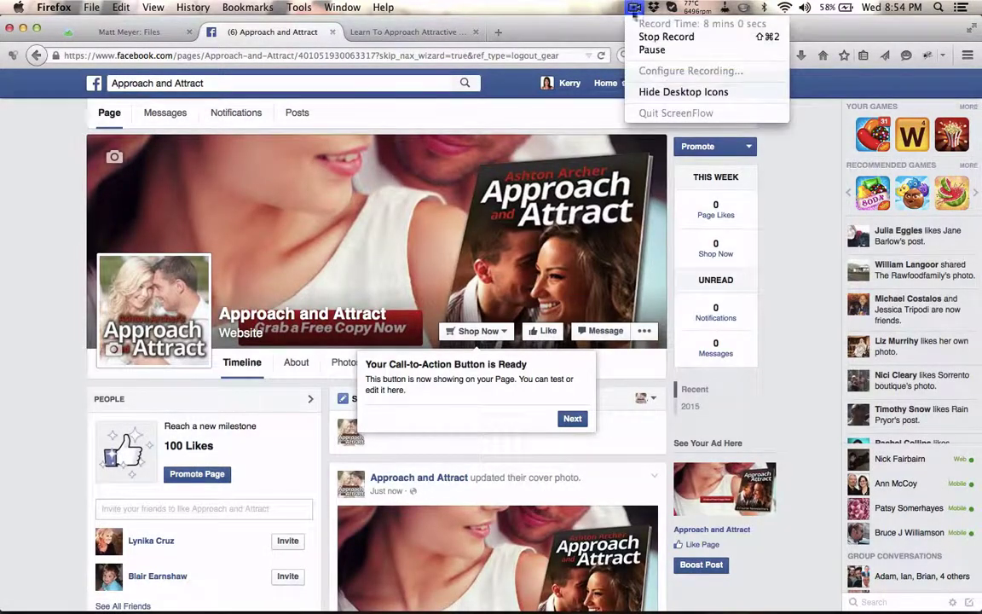
{"action": "left_click", "coordinate": [651, 50]}
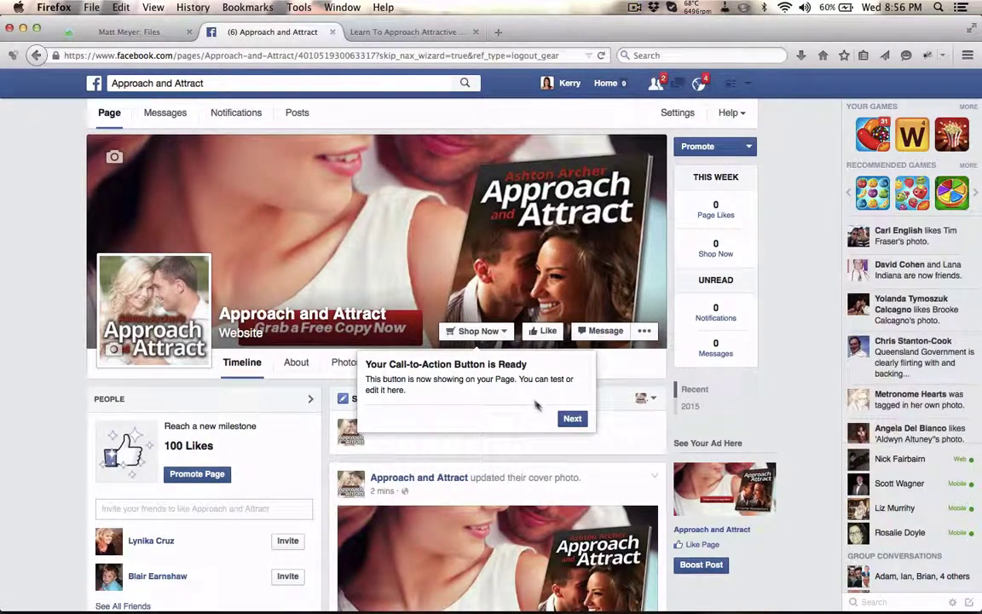
Finish the call-to-action button tips and open the Page's full About information.
{"action": "left_click", "coordinate": [573, 418]}
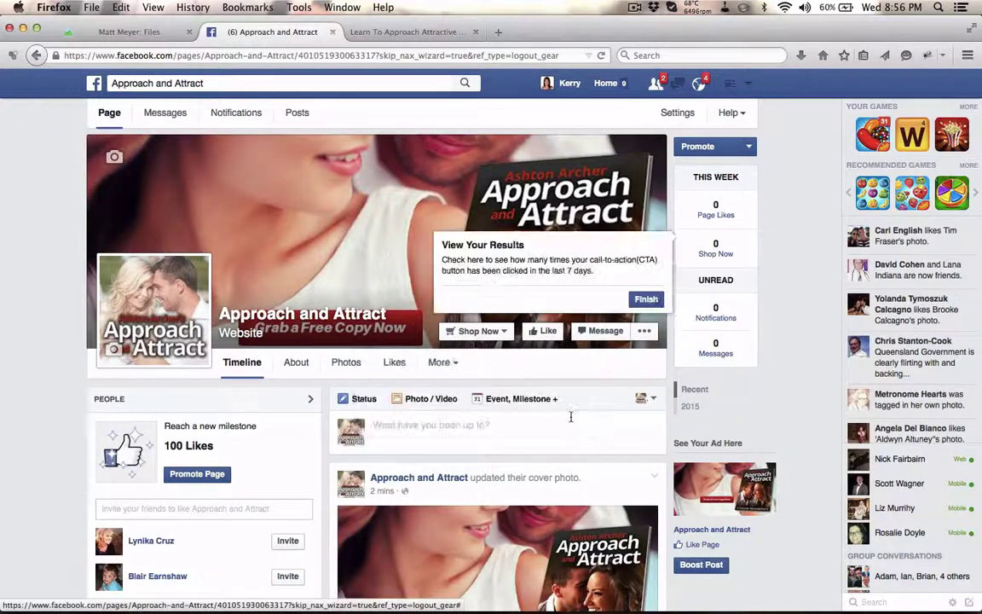
{"action": "left_click", "coordinate": [646, 299]}
{"action": "scroll", "coordinate": [522, 295], "scroll_direction": "down", "scroll_amount": 3}
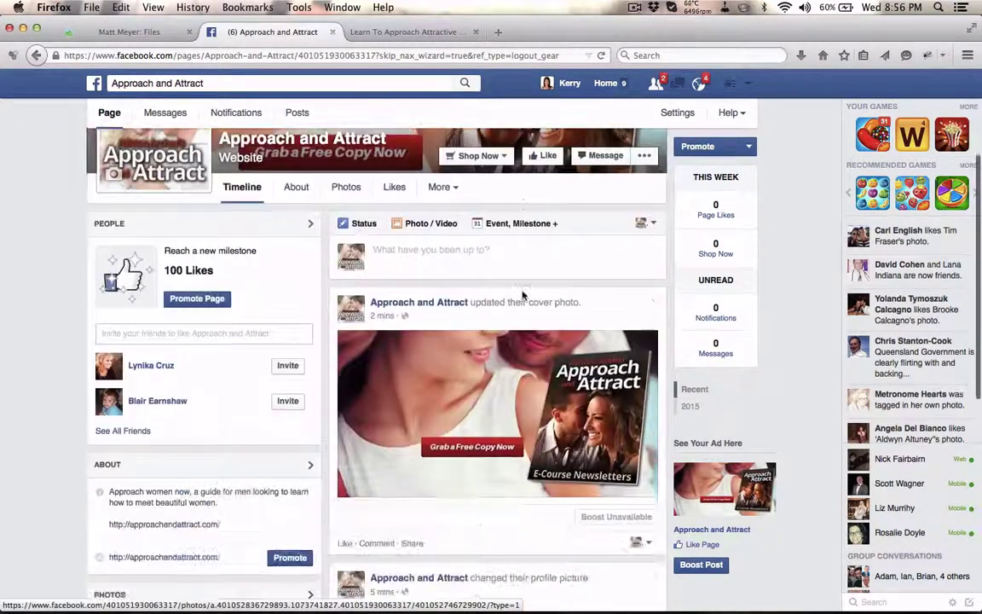
{"action": "scroll", "coordinate": [478, 341], "scroll_direction": "down", "scroll_amount": 1}
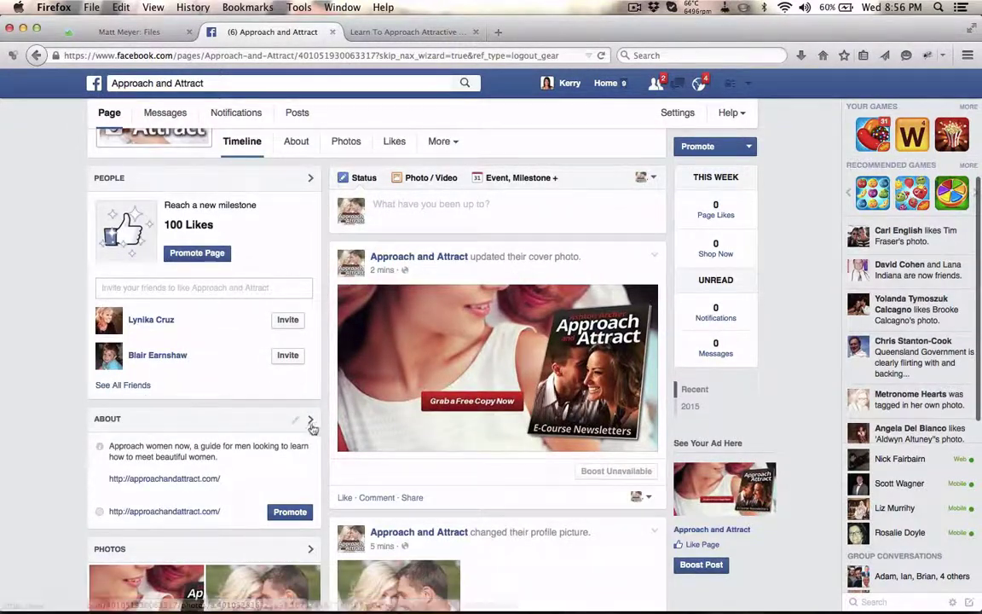
{"action": "left_click", "coordinate": [312, 427]}
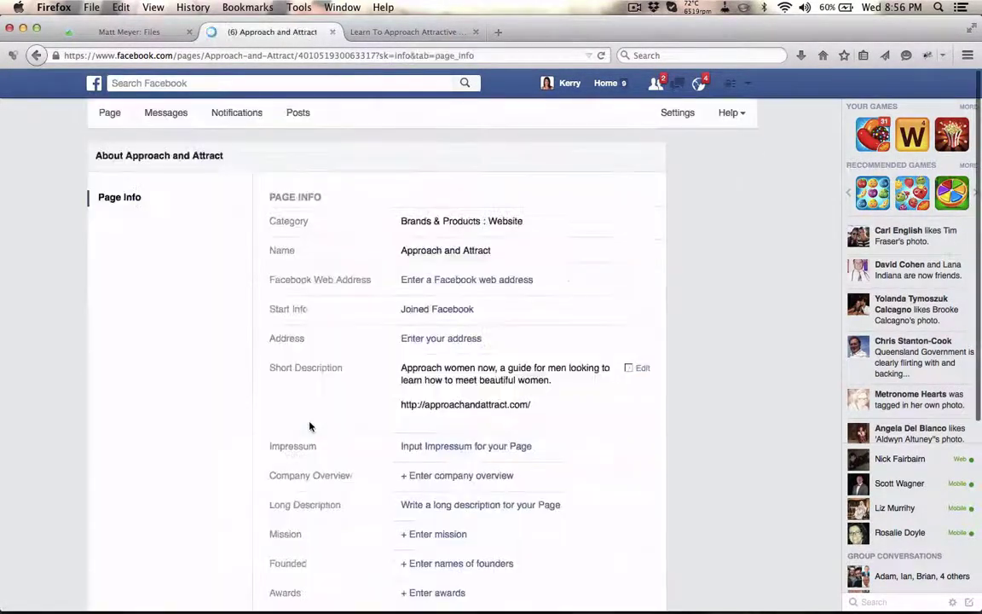
{"action": "scroll", "coordinate": [450, 436], "scroll_direction": "down", "scroll_amount": 4}
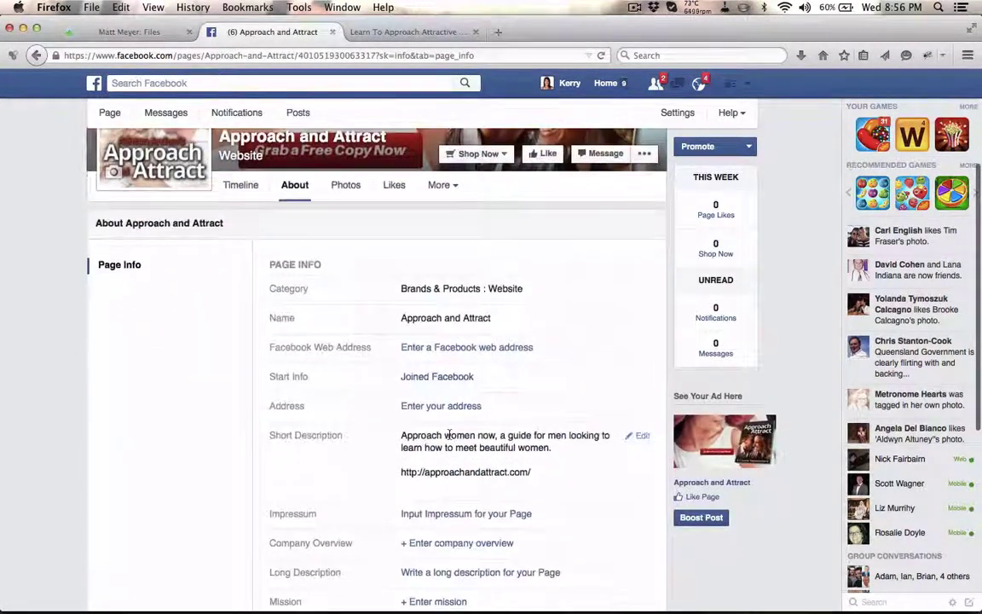
Open the Page's Facebook web address setting, check the vanity URL field in the Word worksheet, and cancel the web address edit.
{"action": "left_click", "coordinate": [487, 349]}
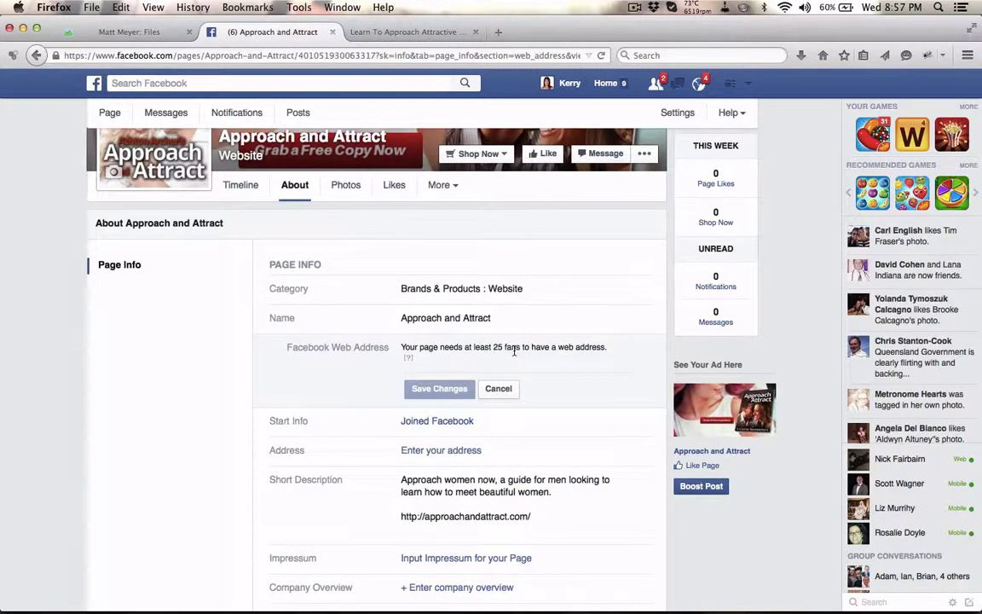
{"action": "key", "text": "super+Tab"}
{"action": "key", "text": "super+Tab"}
{"action": "key", "text": "super+Tab"}
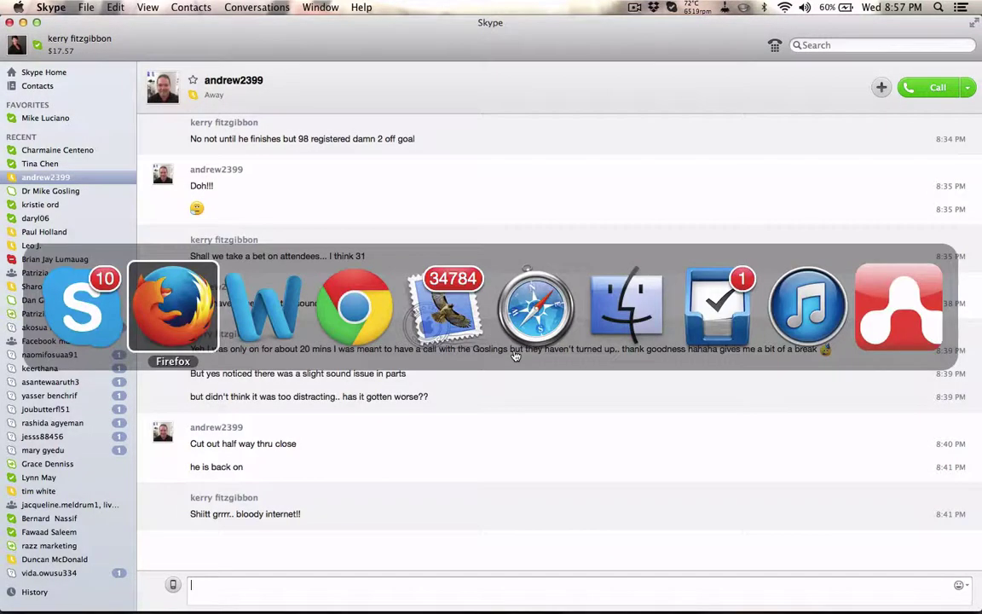
{"action": "scroll", "coordinate": [363, 307], "scroll_direction": "up", "scroll_amount": 2}
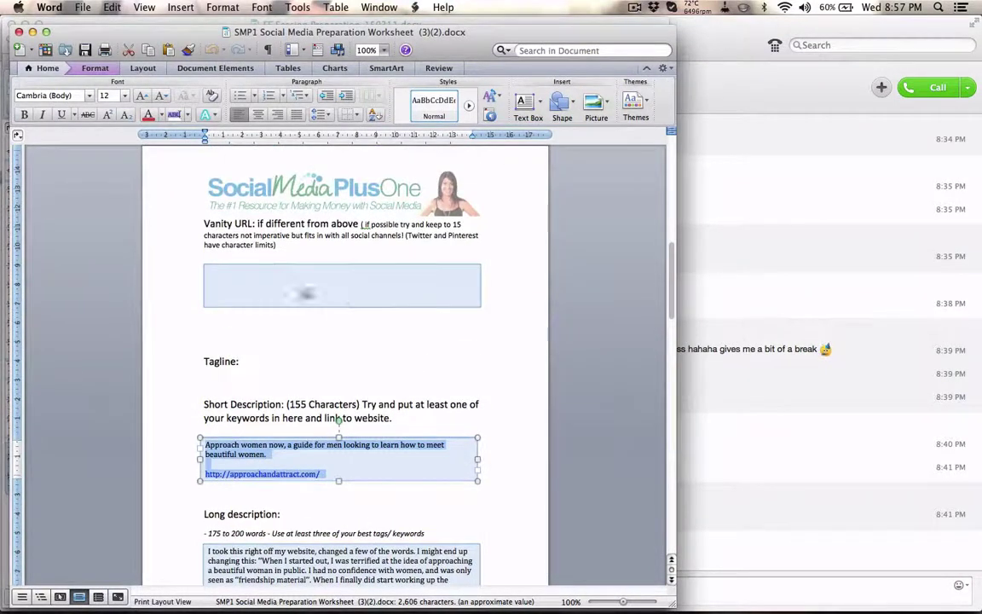
{"action": "left_click", "coordinate": [288, 288]}
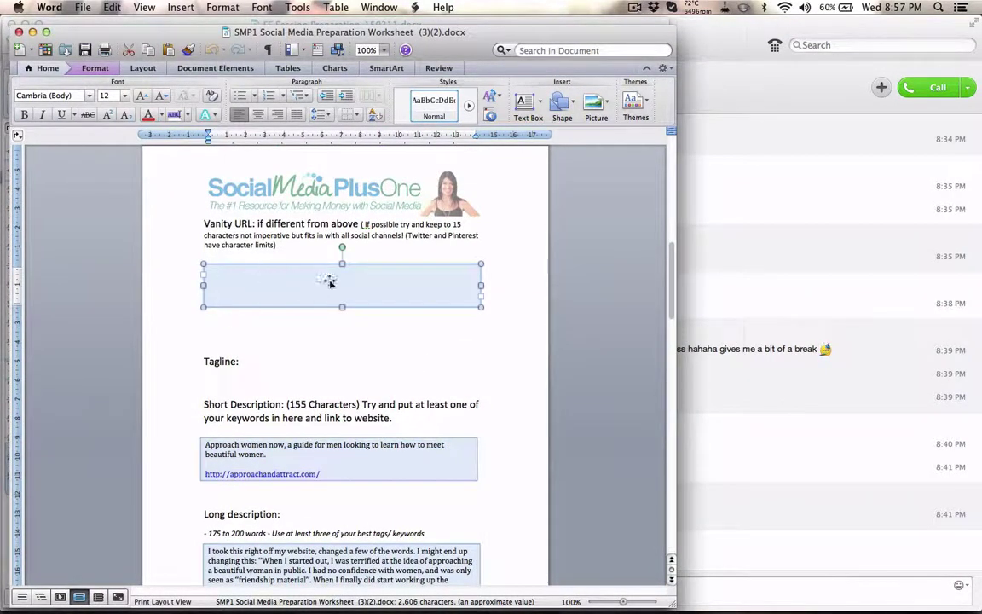
{"action": "key", "text": "super+Tab"}
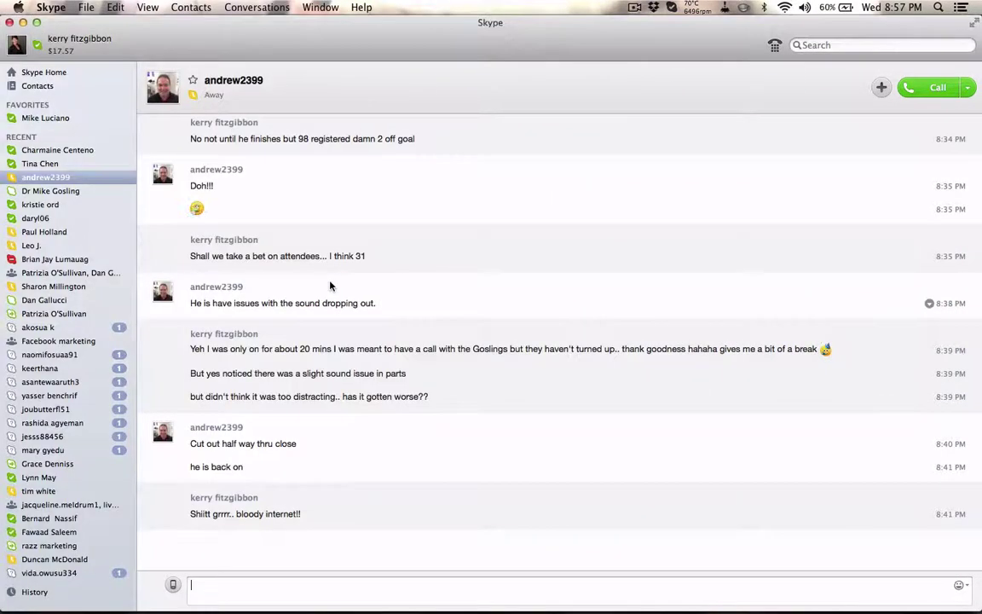
{"action": "key", "text": "super+Tab"}
{"action": "key", "text": "super+Tab"}
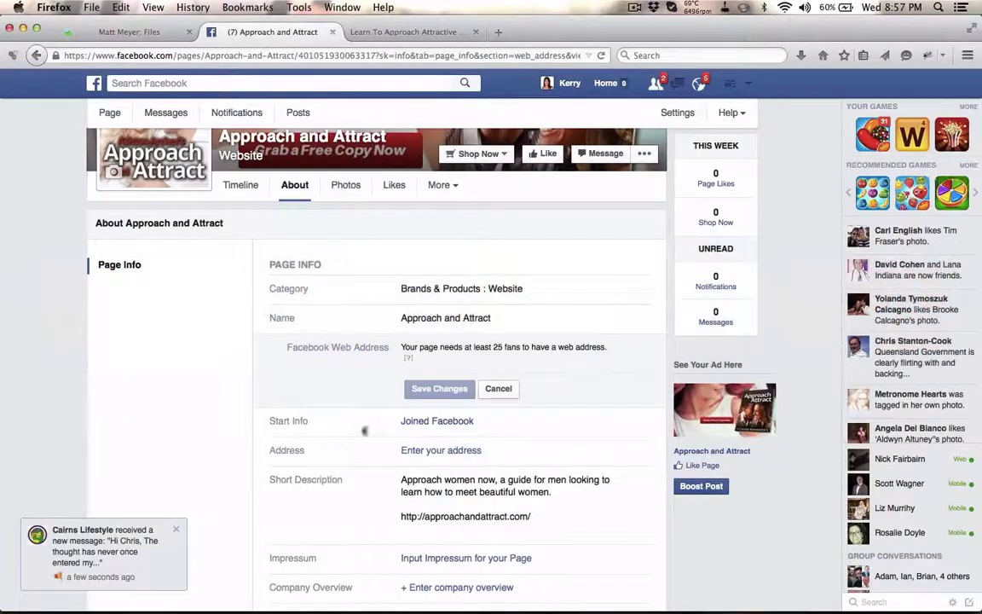
{"action": "left_click", "coordinate": [499, 389]}
Open the Page's long description for editing and copy the worksheet's long description in Word, from "When I started out" to the end.
{"action": "scroll", "coordinate": [500, 390], "scroll_direction": "down", "scroll_amount": 3}
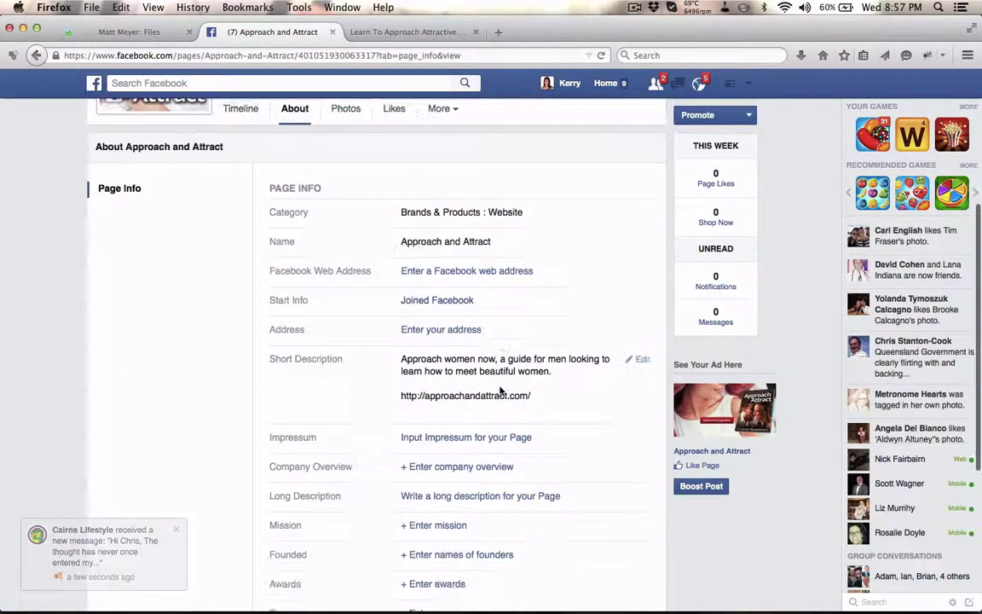
{"action": "scroll", "coordinate": [501, 391], "scroll_direction": "down", "scroll_amount": 1}
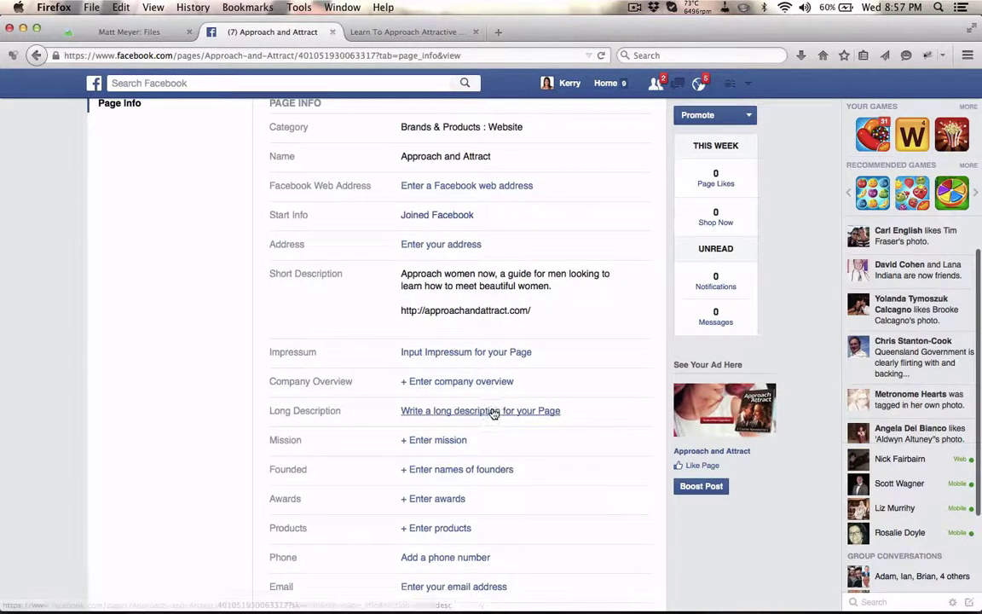
{"action": "left_click", "coordinate": [494, 410]}
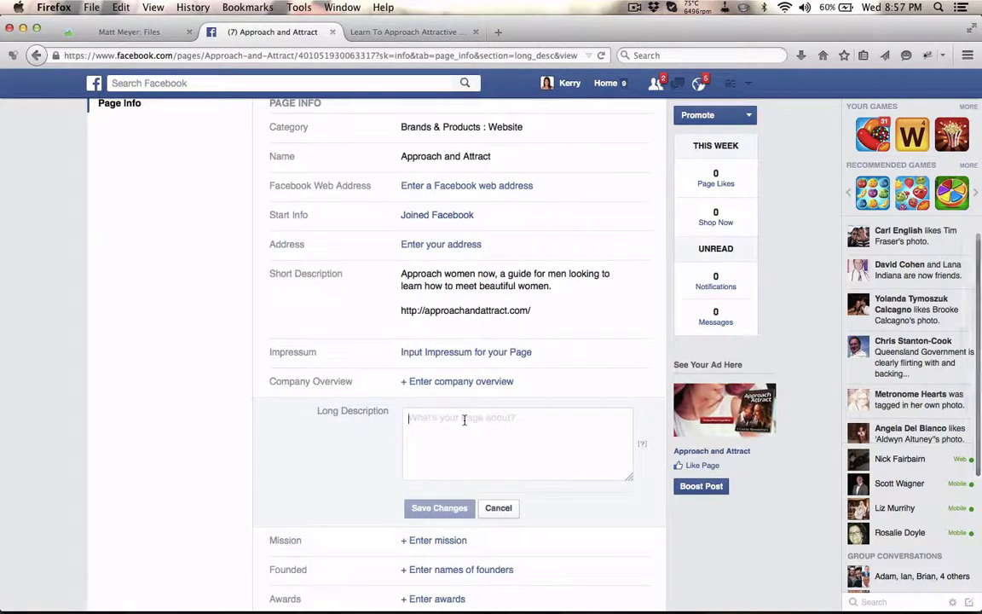
{"action": "key", "text": "super+Tab"}
{"action": "key", "text": "super+Tab"}
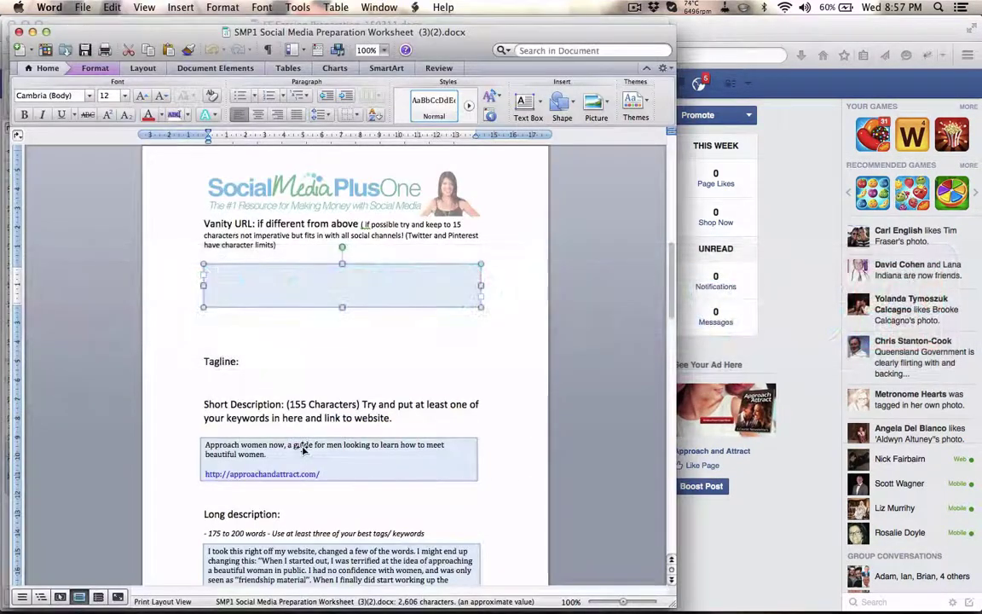
{"action": "scroll", "coordinate": [290, 426], "scroll_direction": "down", "scroll_amount": 5}
{"action": "left_click", "coordinate": [265, 424]}
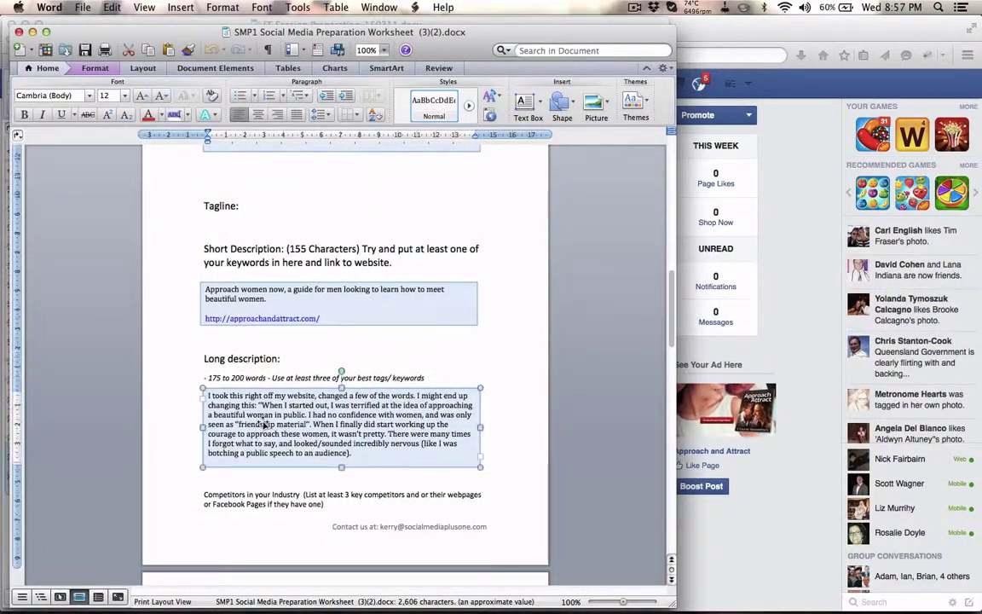
{"action": "left_click", "coordinate": [244, 398]}
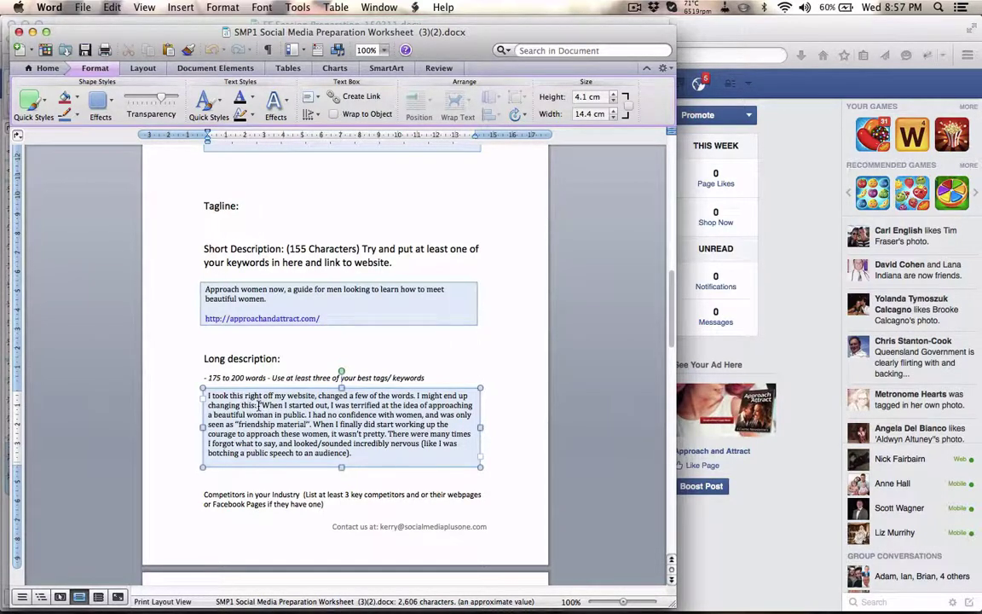
{"action": "left_click_drag", "start_coordinate": [258, 405], "coordinate": [357, 458]}
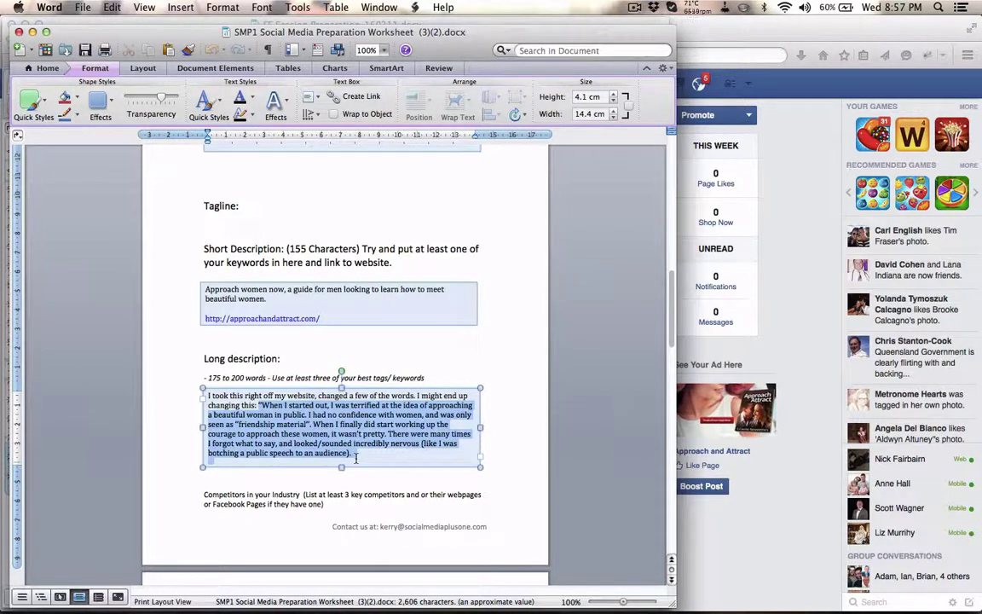
{"action": "key", "text": "super+c"}
Return to the Facebook Page in Firefox and paste the copied worksheet text into the long description.
{"action": "scroll", "coordinate": [345, 456], "scroll_direction": "down", "scroll_amount": 2}
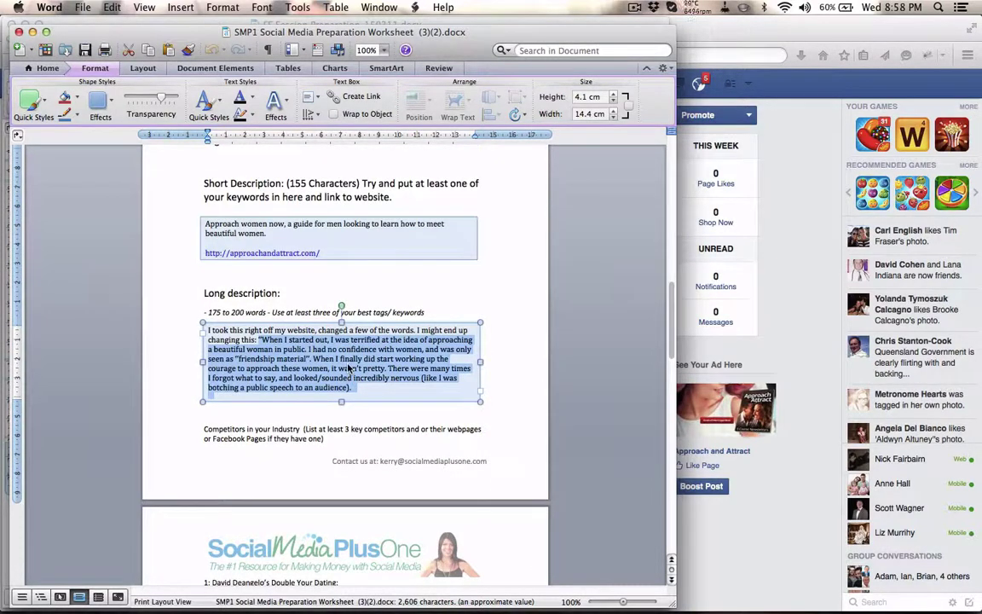
{"action": "left_click", "coordinate": [725, 144]}
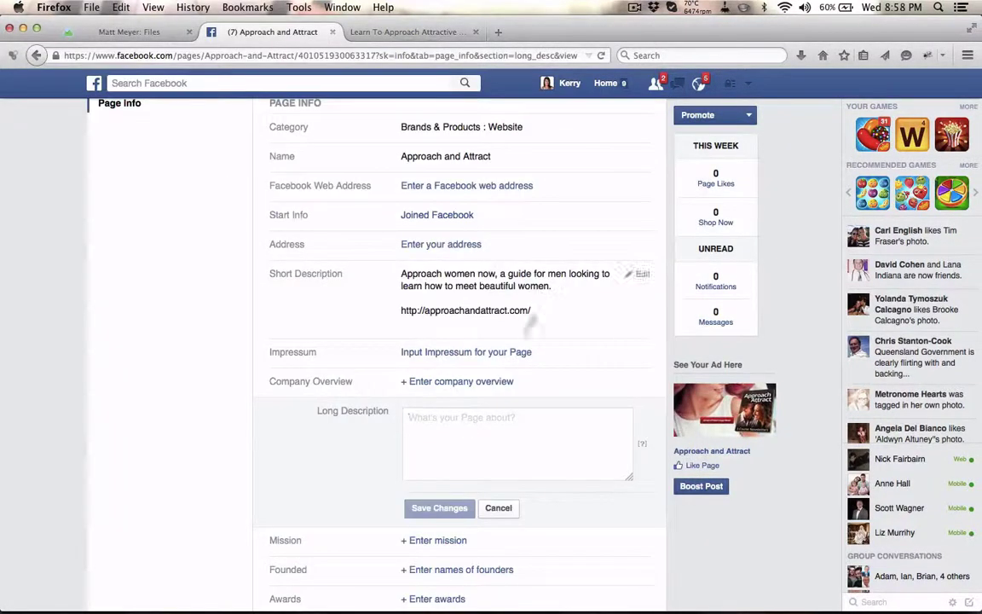
{"action": "key", "text": "super+v"}
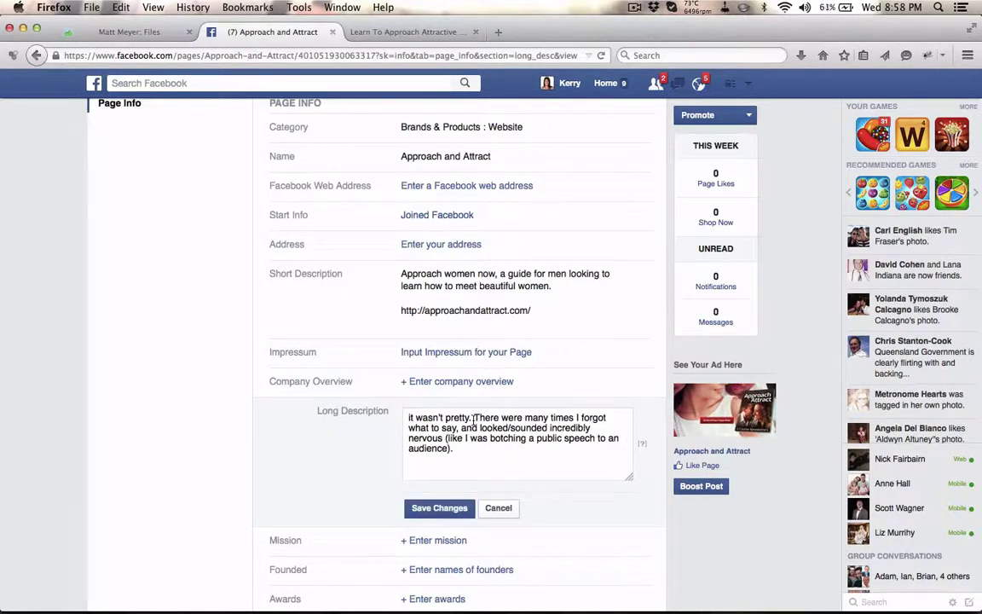
Check the pasted long description from start to end, and look through the Word worksheet for further Page details.
{"action": "scroll", "coordinate": [474, 418], "scroll_direction": "up", "scroll_amount": 1}
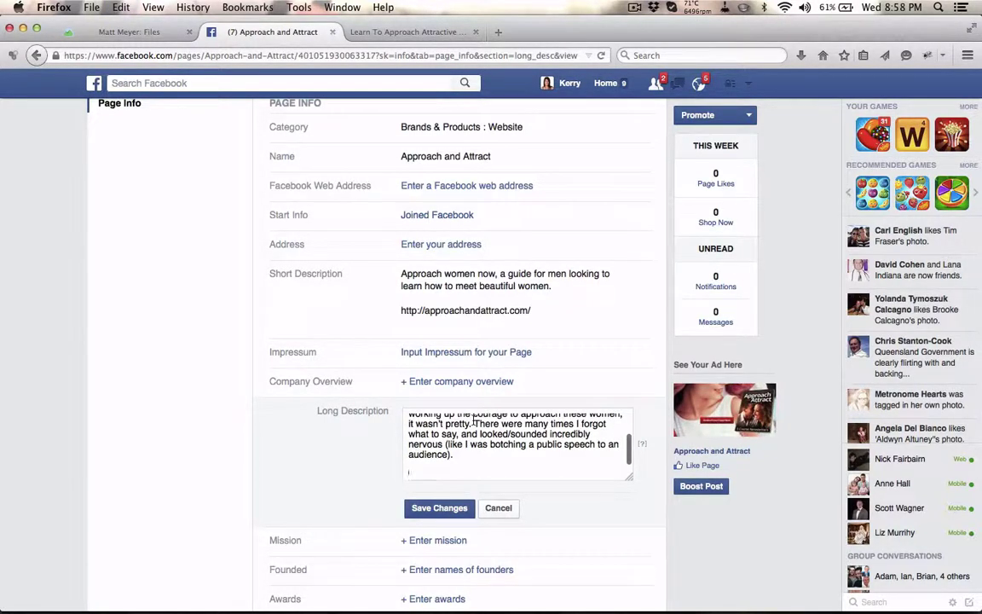
{"action": "scroll", "coordinate": [474, 420], "scroll_direction": "up", "scroll_amount": 5}
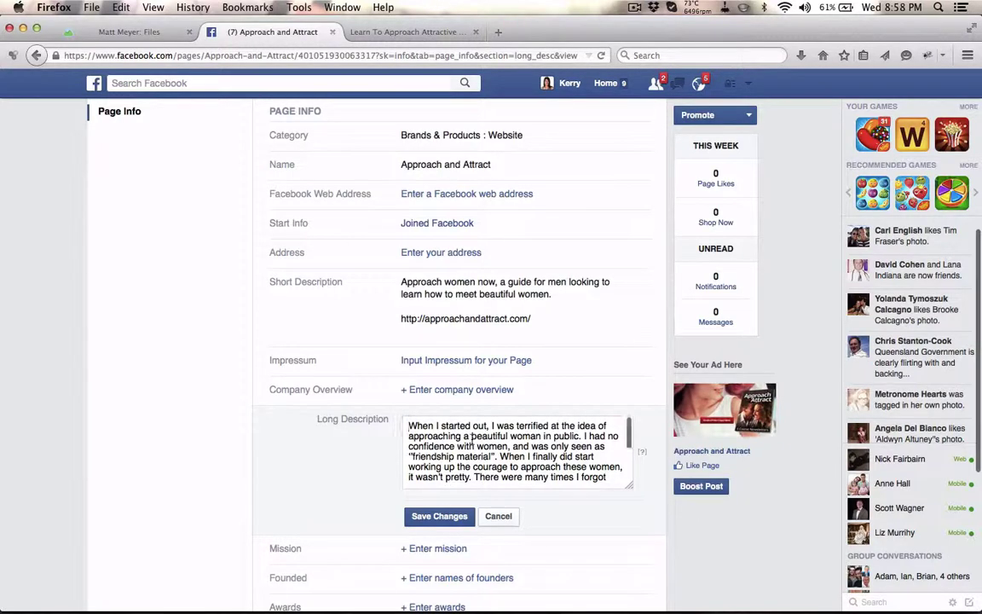
{"action": "scroll", "coordinate": [471, 441], "scroll_direction": "down", "scroll_amount": 5}
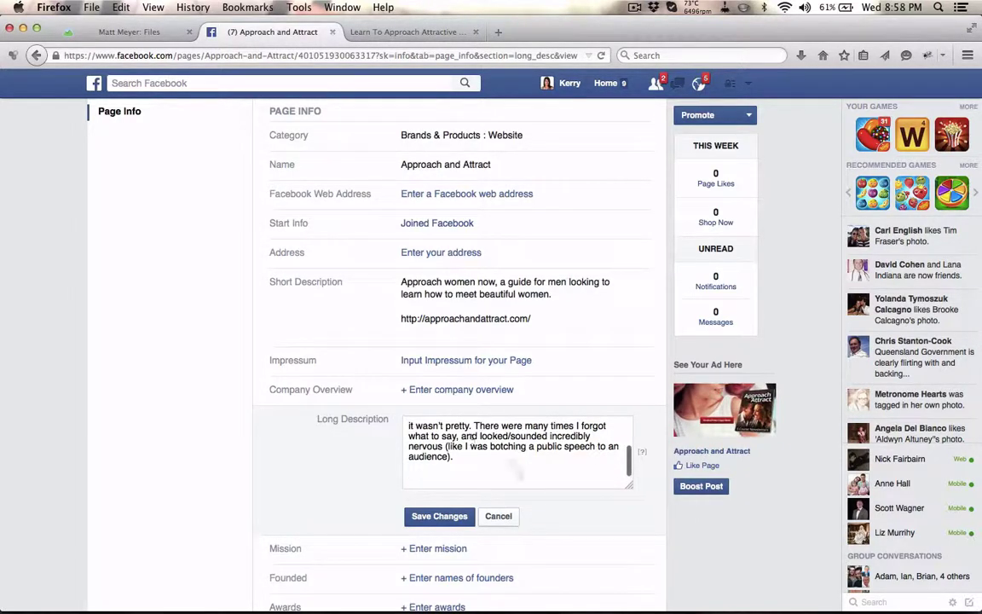
{"action": "scroll", "coordinate": [549, 509], "scroll_direction": "down", "scroll_amount": 3}
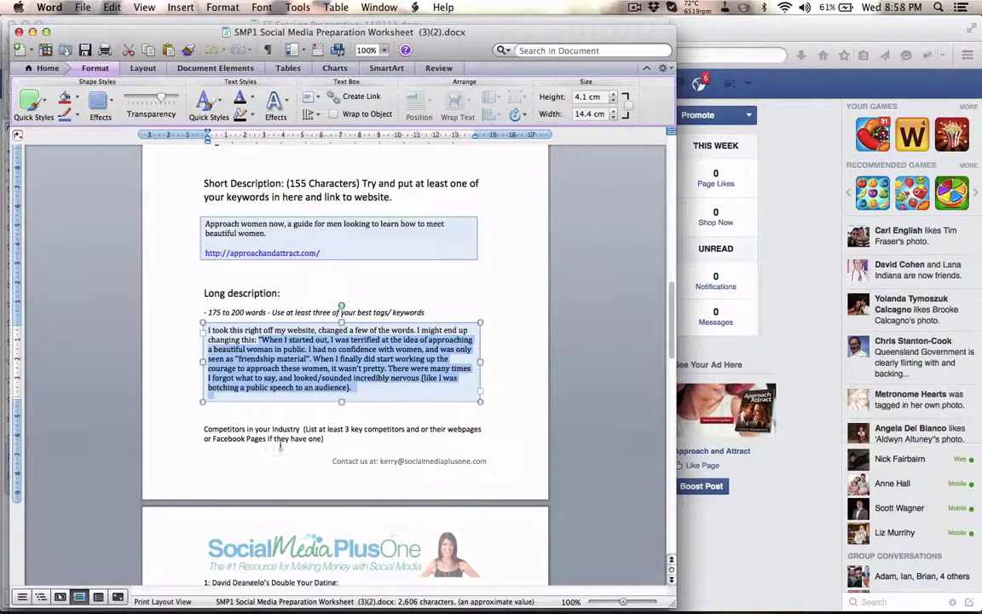
{"action": "scroll", "coordinate": [280, 446], "scroll_direction": "down", "scroll_amount": 5}
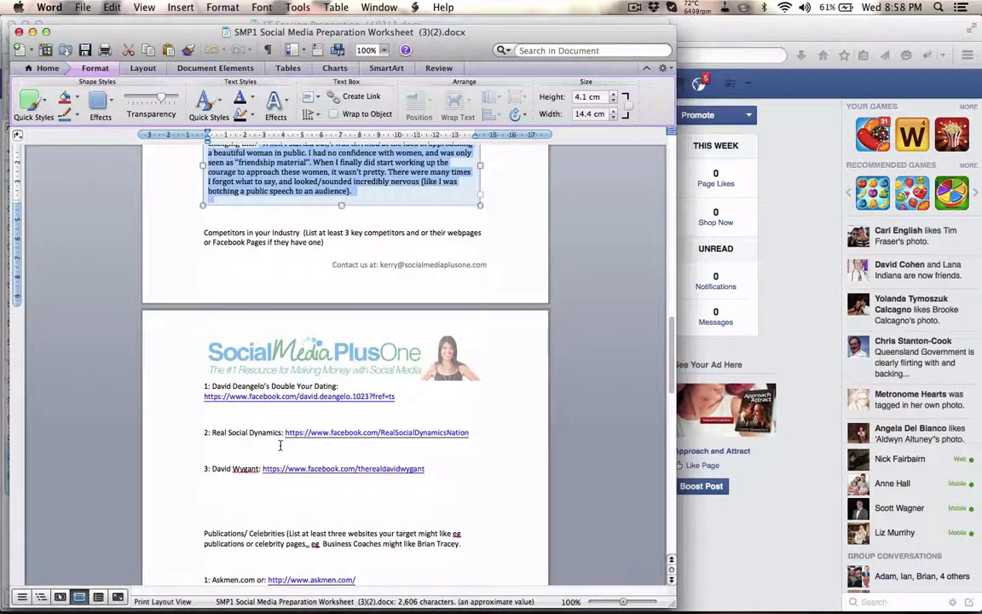
{"action": "scroll", "coordinate": [280, 445], "scroll_direction": "down", "scroll_amount": 5}
{"action": "scroll", "coordinate": [280, 446], "scroll_direction": "up", "scroll_amount": 10}
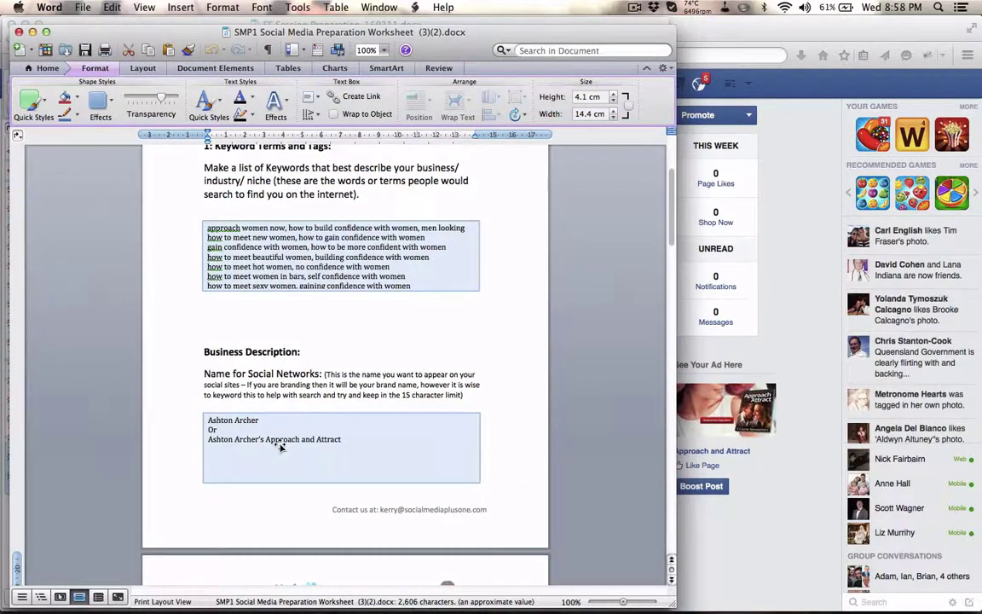
Return to the Facebook Page in Firefox, keep the unsaved long description edit, and save it.
{"action": "key", "text": "super+Tab"}
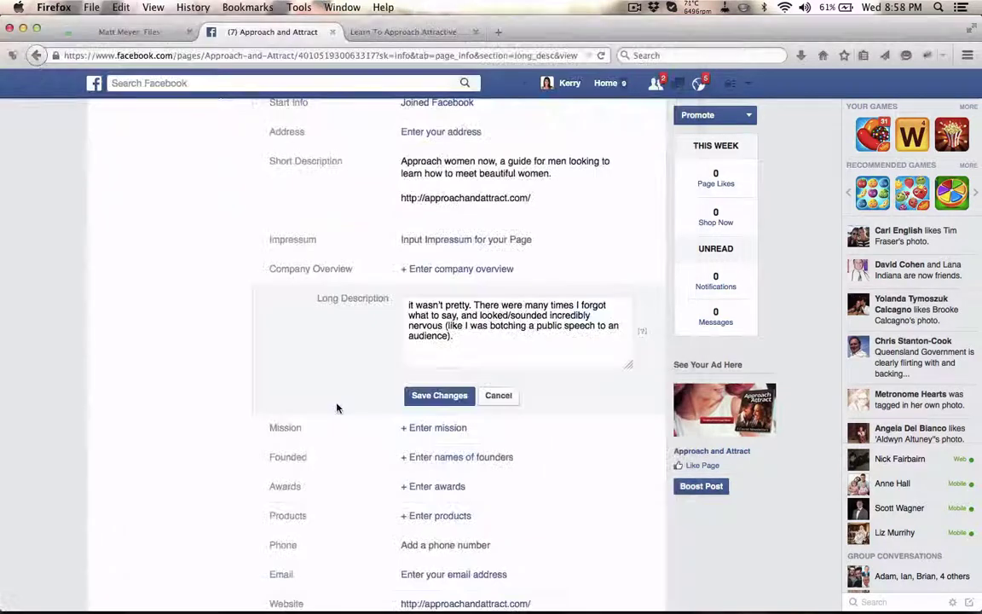
{"action": "scroll", "coordinate": [483, 484], "scroll_direction": "down", "scroll_amount": 2}
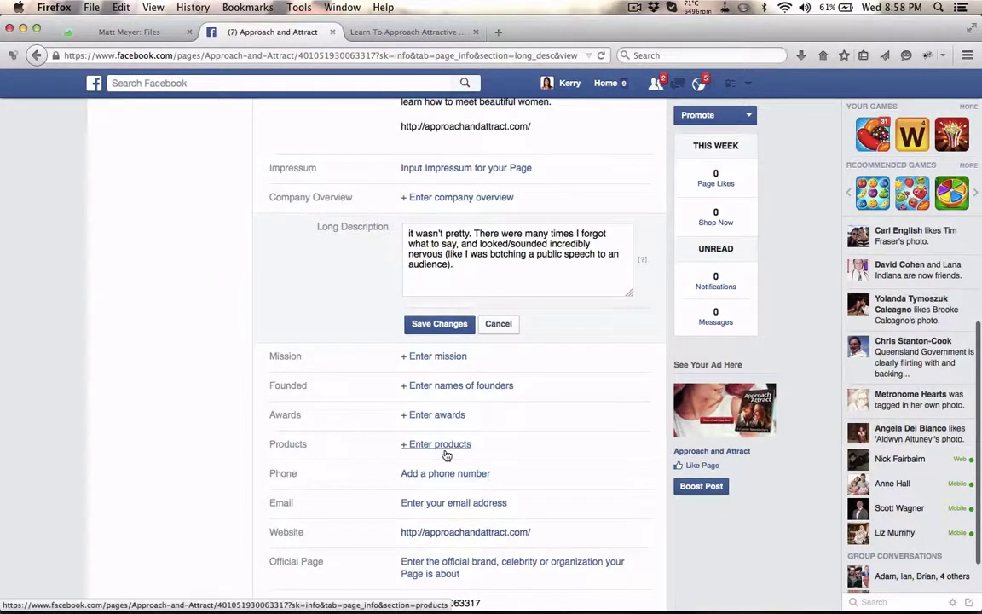
{"action": "left_click", "coordinate": [444, 451]}
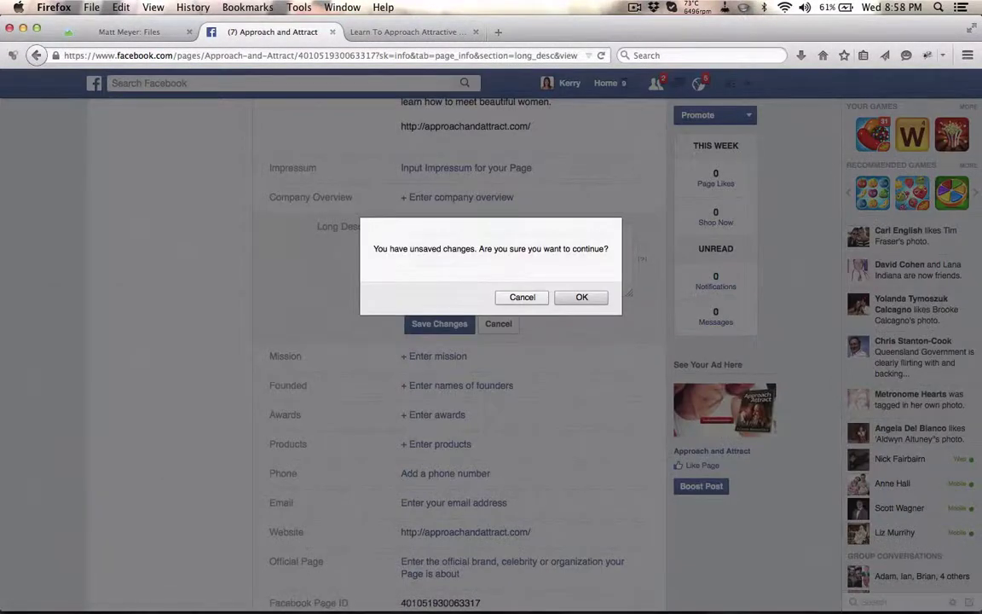
{"action": "left_click", "coordinate": [526, 304]}
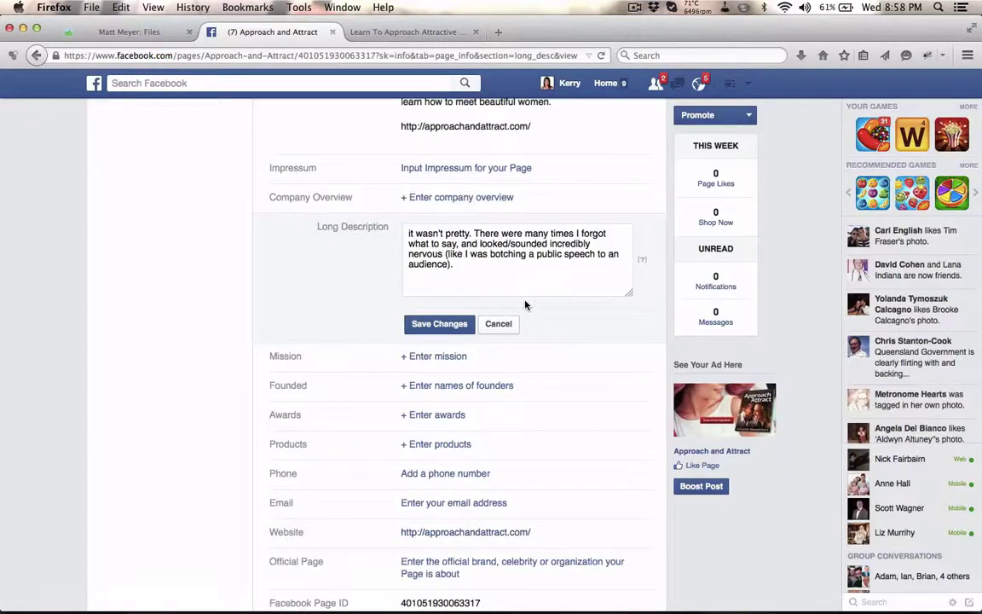
{"action": "left_click", "coordinate": [442, 329]}
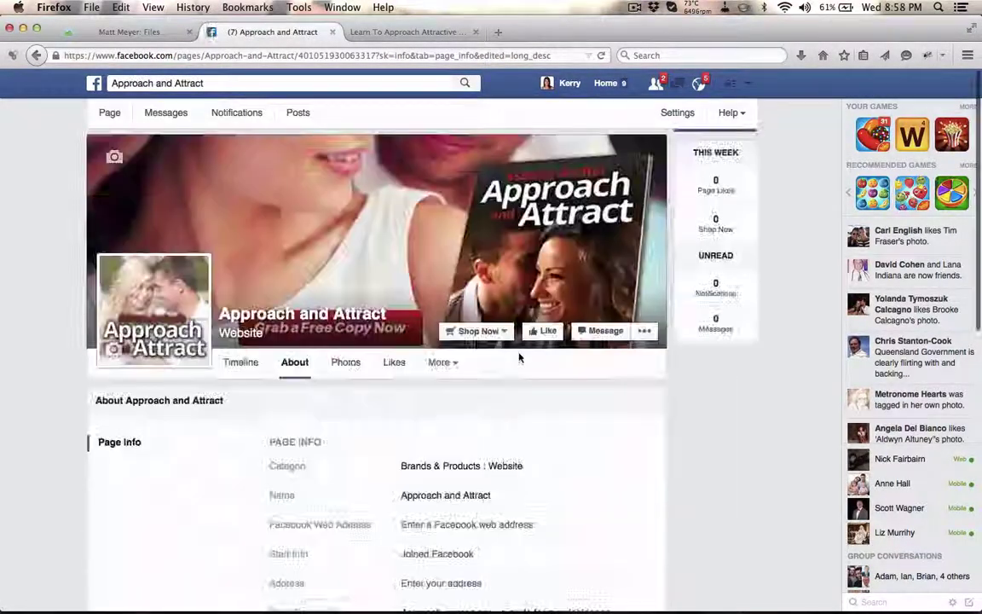
{"action": "scroll", "coordinate": [518, 358], "scroll_direction": "down", "scroll_amount": 10}
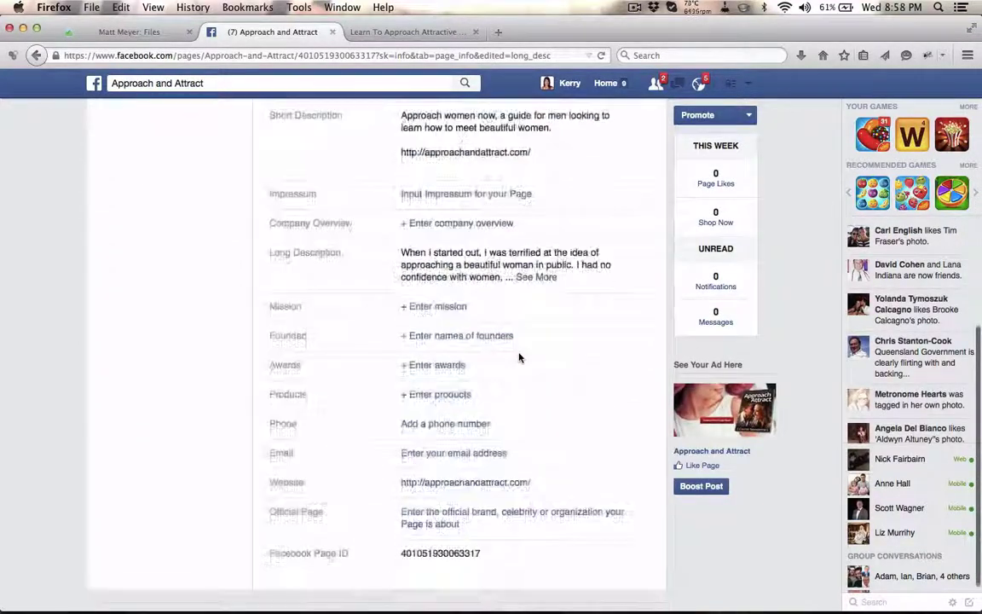
{"action": "left_click", "coordinate": [446, 394]}
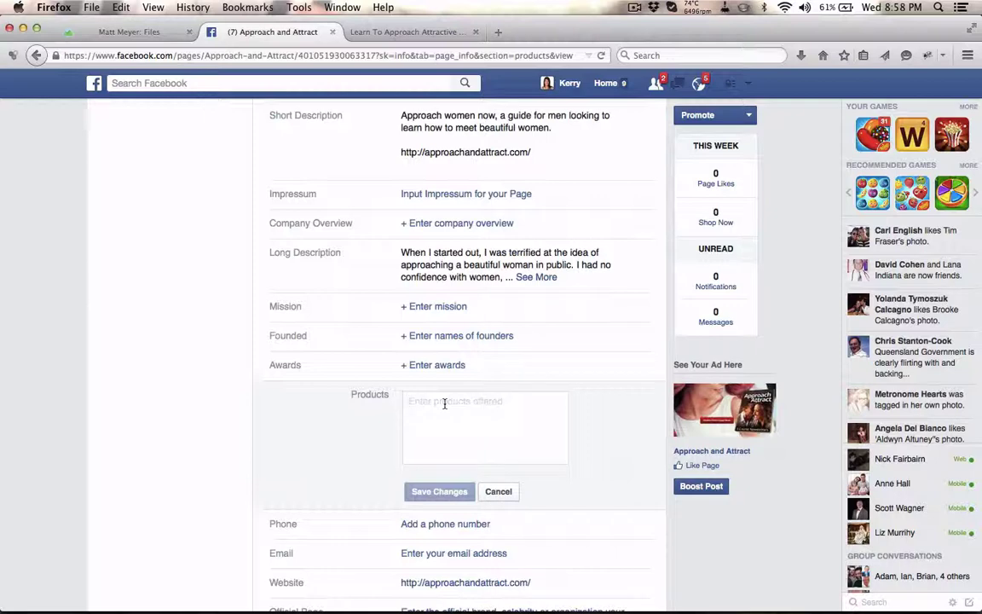
{"action": "type", "text": "eBook"}
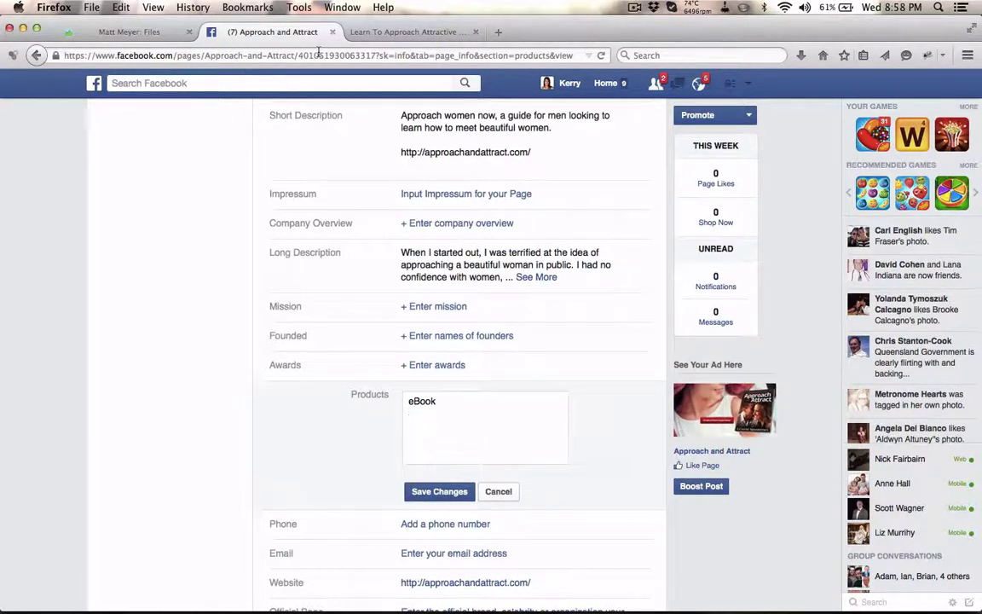
{"action": "left_click", "coordinate": [388, 32]}
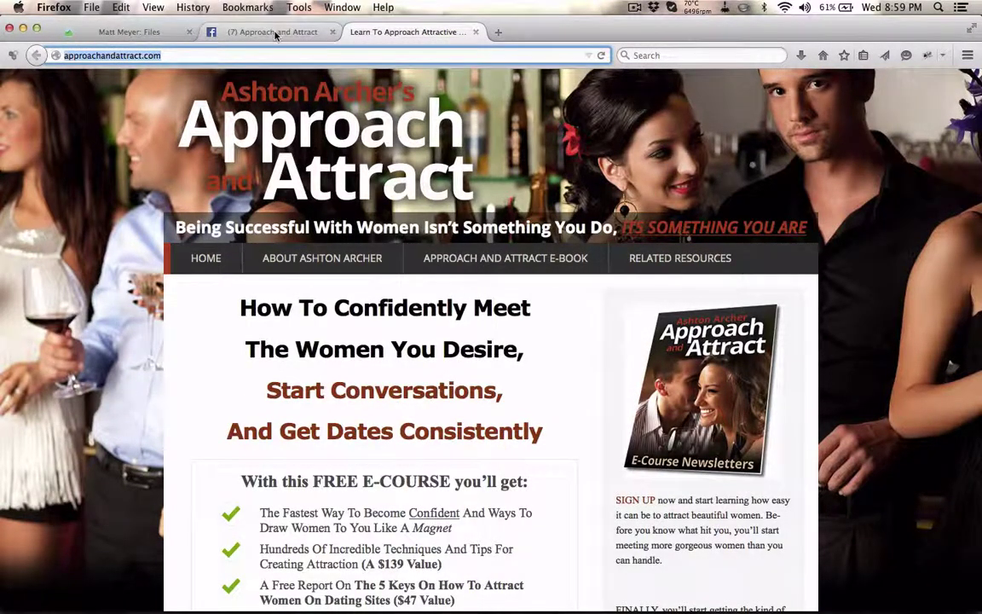
{"action": "left_click", "coordinate": [250, 32]}
{"action": "key", "text": "Return"}
{"action": "type", "text": "http://approachandattract.com/"}
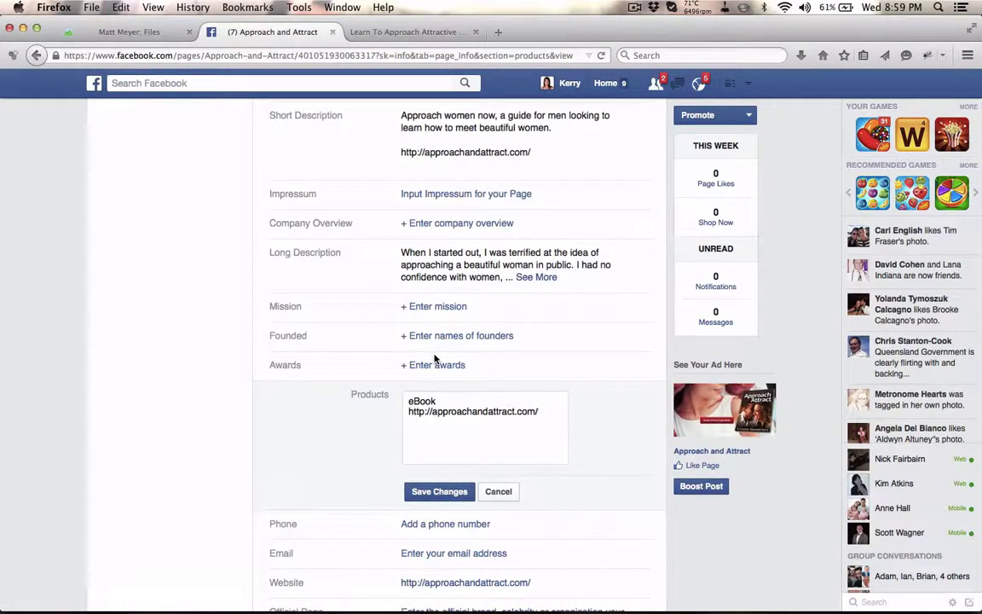
{"action": "left_click", "coordinate": [451, 493]}
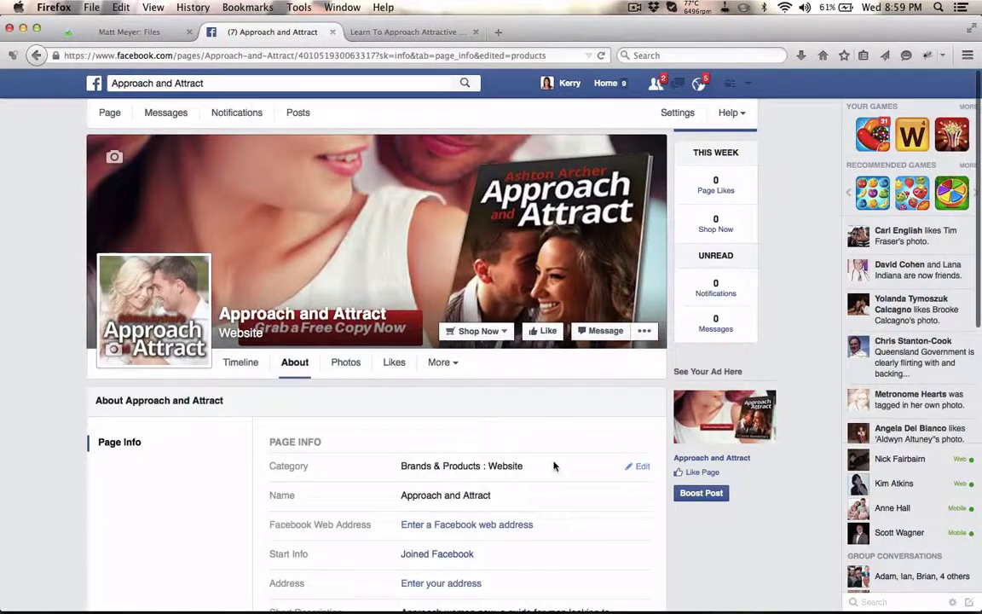
Review the completed Page info and open the Page's timeline.
{"action": "scroll", "coordinate": [308, 391], "scroll_direction": "down", "scroll_amount": 10}
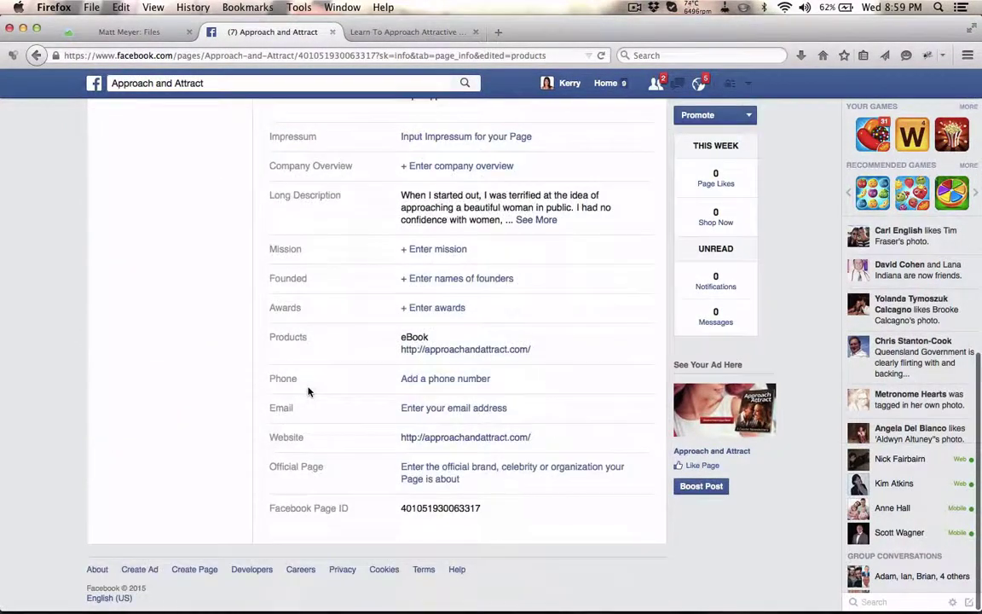
{"action": "scroll", "coordinate": [309, 392], "scroll_direction": "up", "scroll_amount": 10}
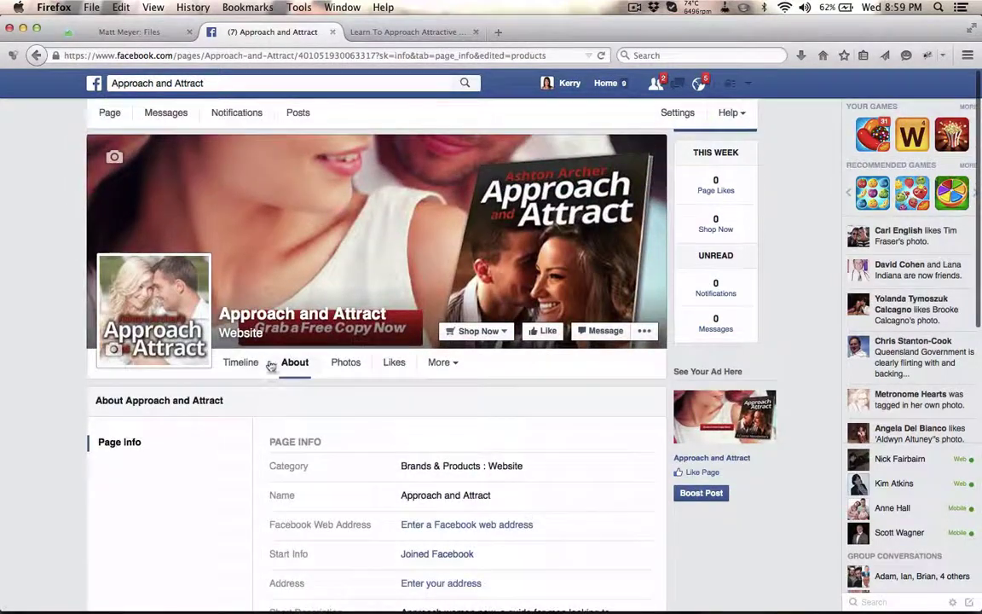
{"action": "left_click", "coordinate": [242, 364]}
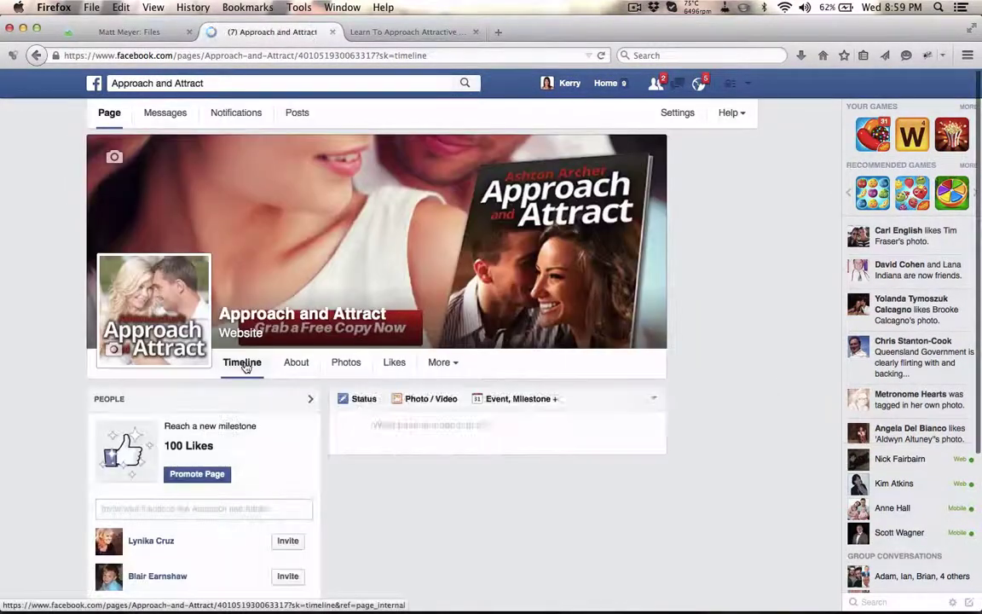